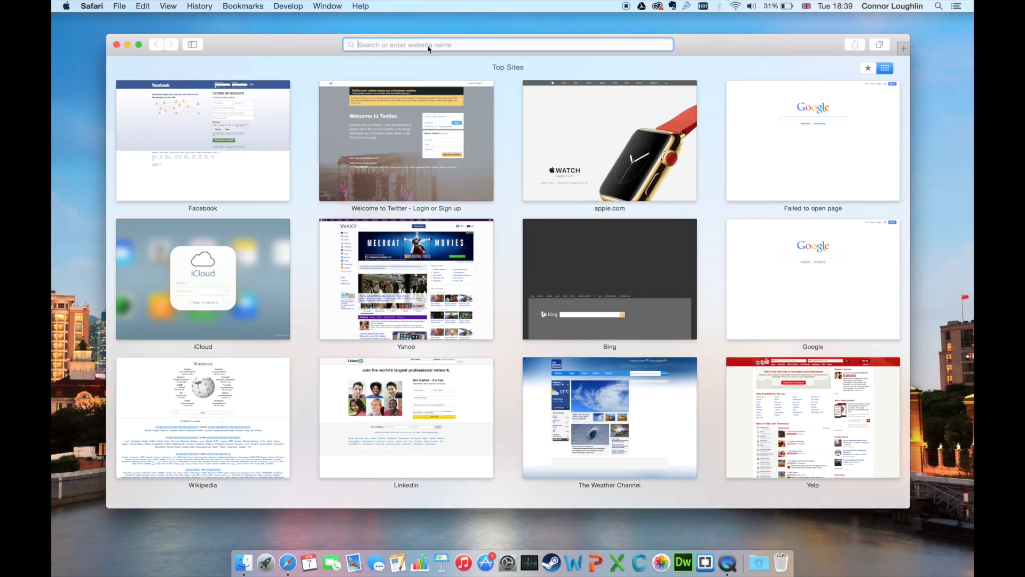
# Step: Search Google for 'DD WRT' and open the official dd-wrt.com site
pyautogui.write('google.co.uk')
pyautogui.press('Return')
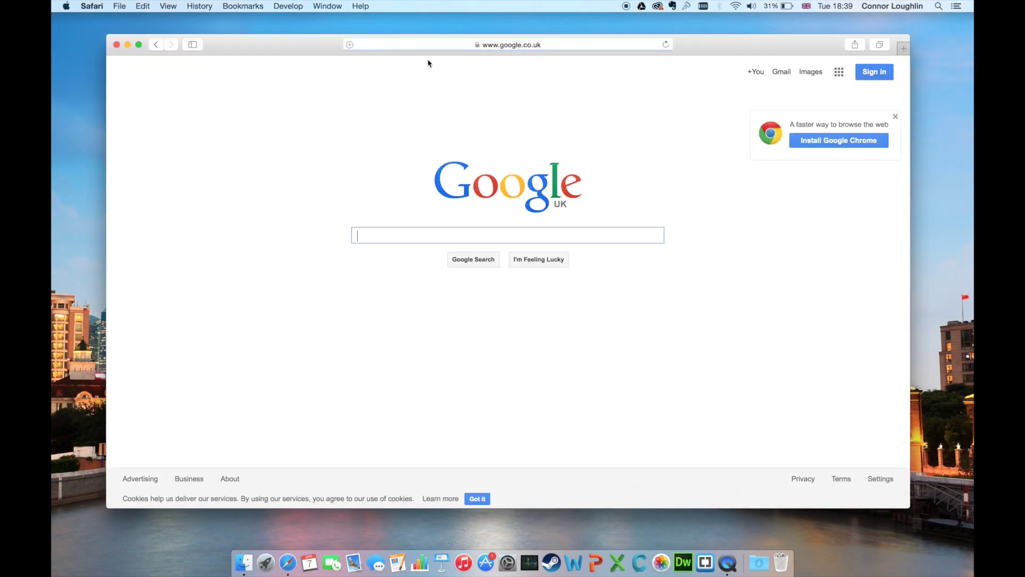
pyautogui.write('DD WRT')
pyautogui.press('Return')
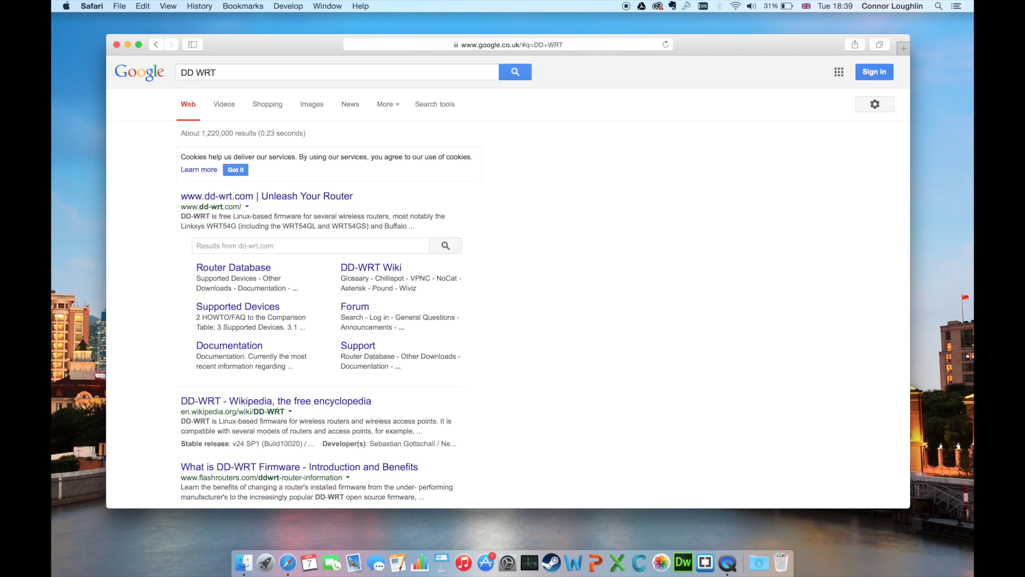
pyautogui.click(277, 197)
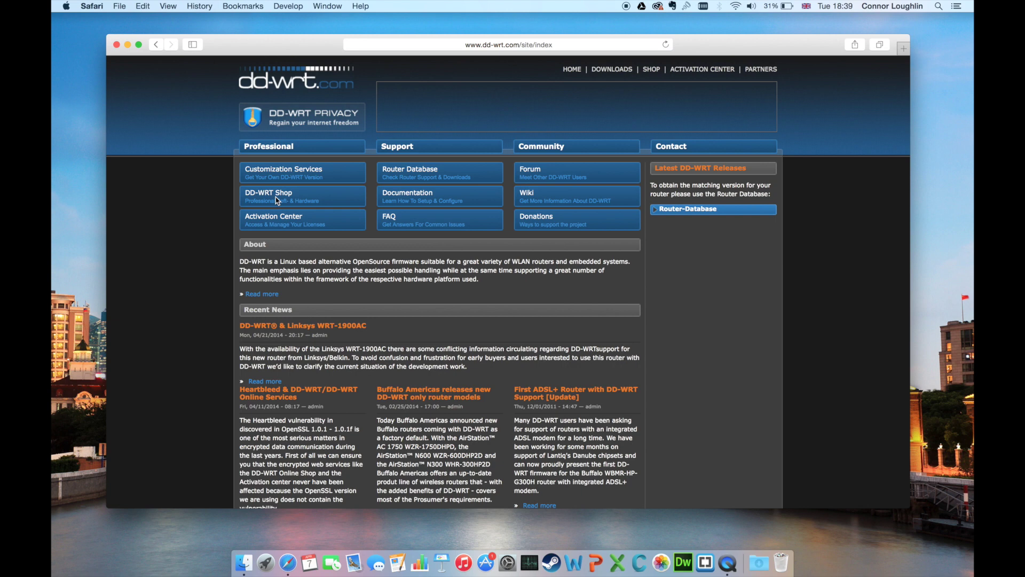
# Step: Search the DD-WRT Router Database for E4200 and download the Cisco Linksys E4200 webflash .bin
pyautogui.click(396, 180)
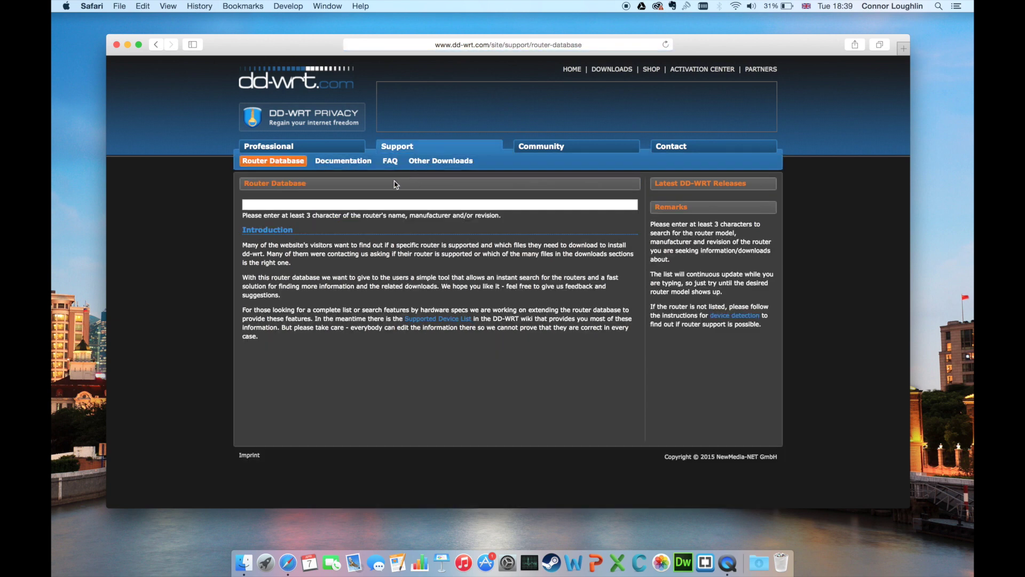
pyautogui.click(361, 205)
pyautogui.write('E4200')
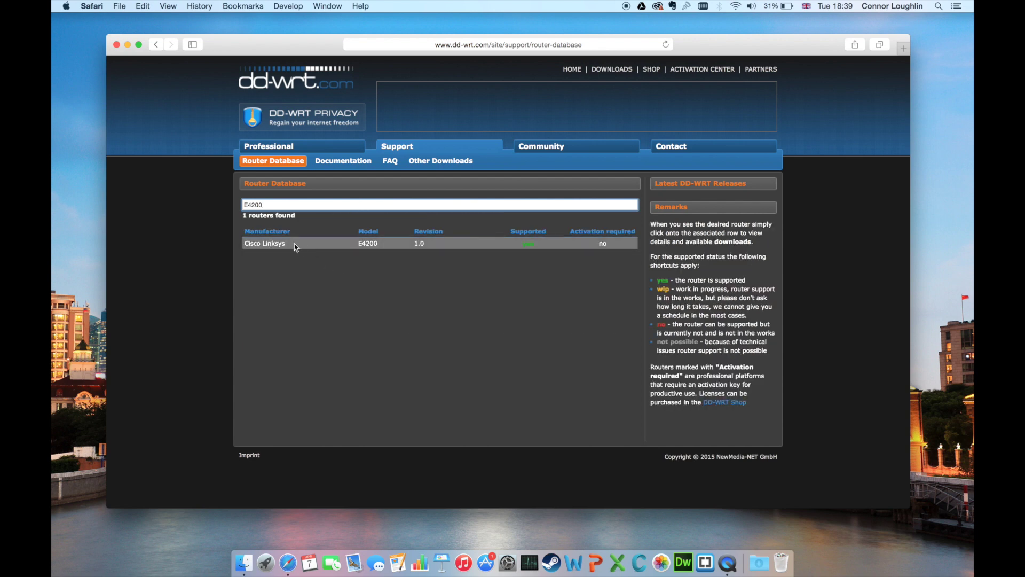
pyautogui.moveTo(244, 243); pyautogui.dragTo(370, 244)
pyautogui.click(361, 258)
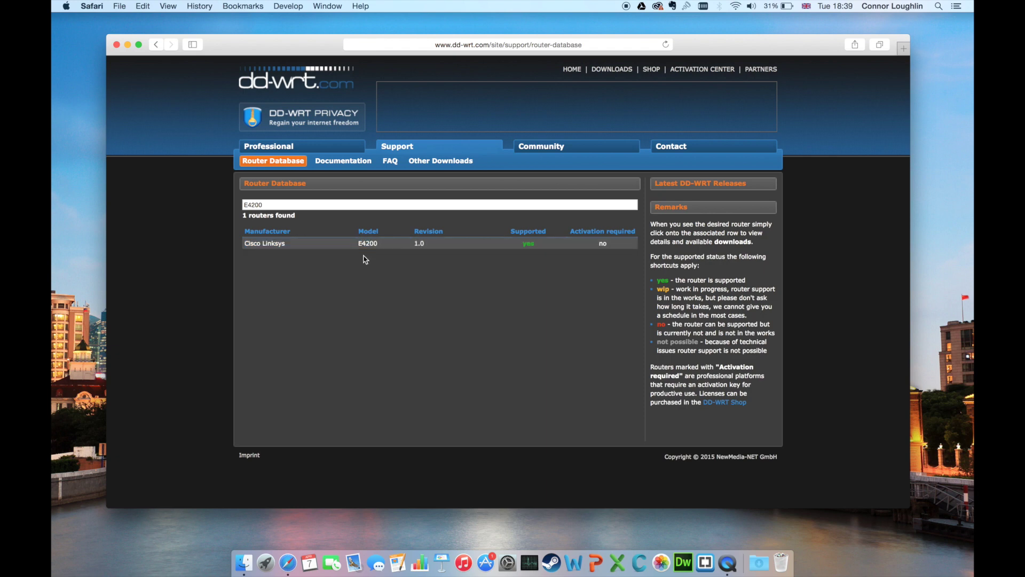
pyautogui.click(327, 245)
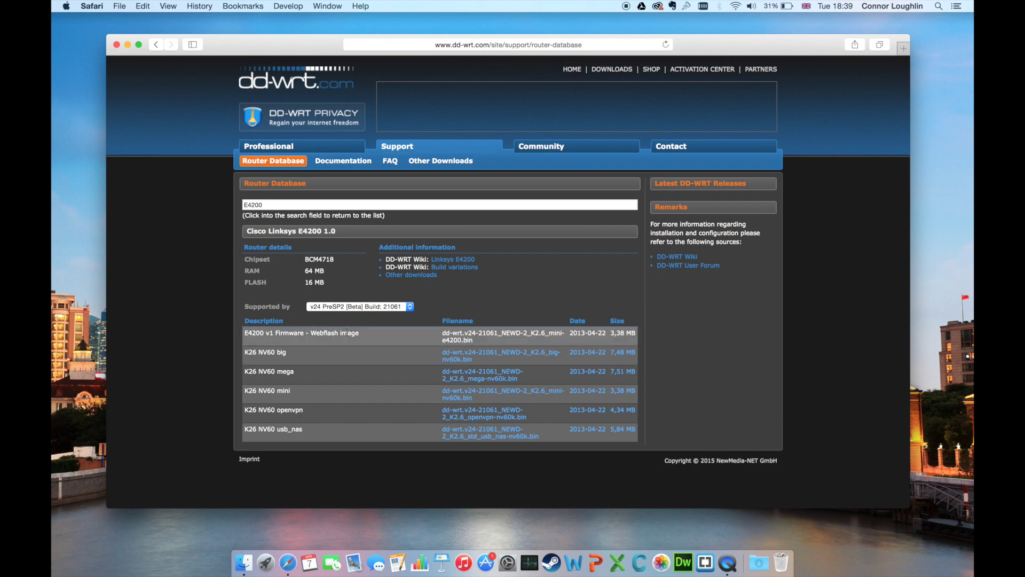
pyautogui.click(459, 340)
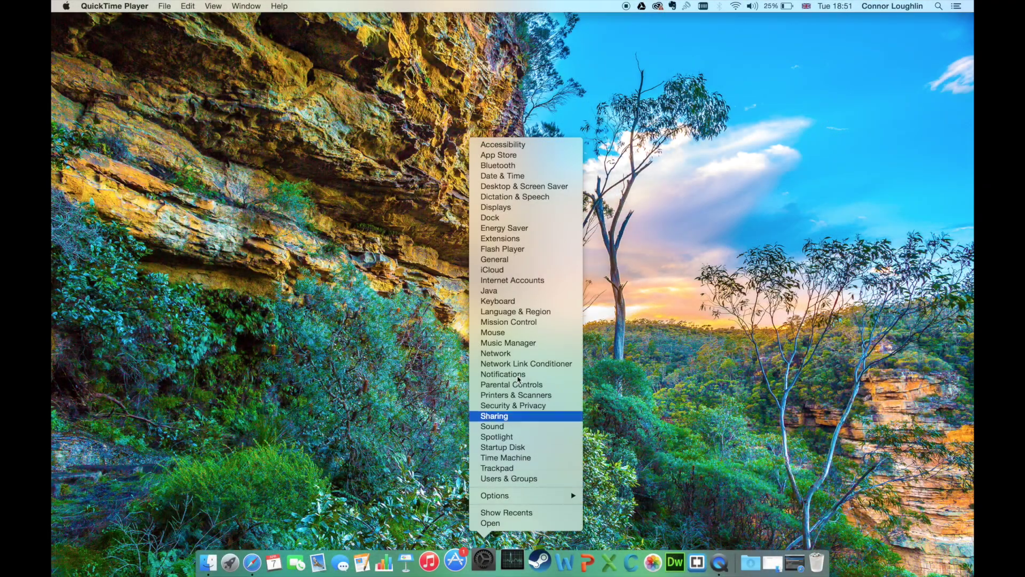
# Step: Show the TB Ethernet connection in Network preferences and select its router address, 192.168.1.1
pyautogui.click(518, 354)
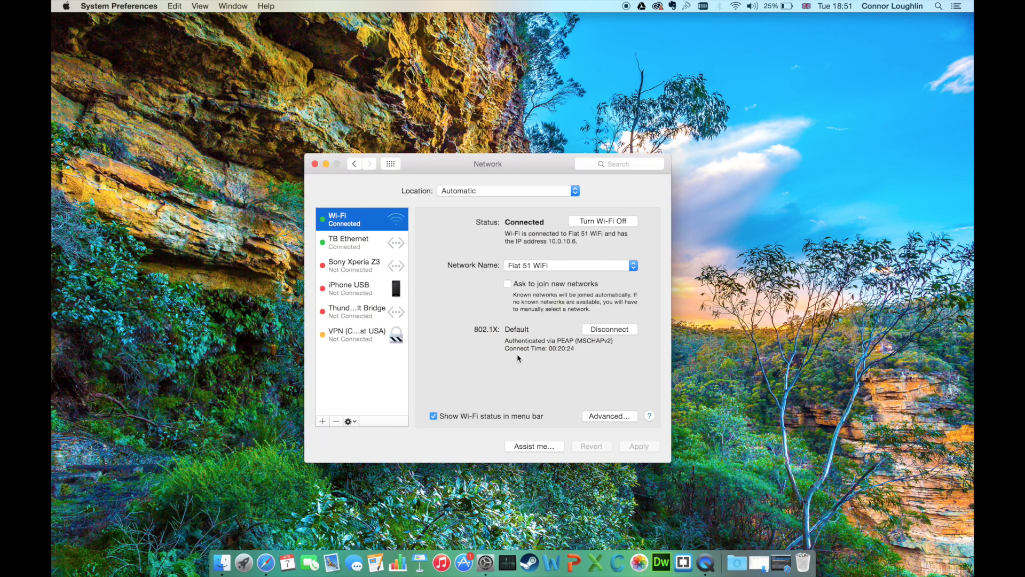
pyautogui.click(366, 249)
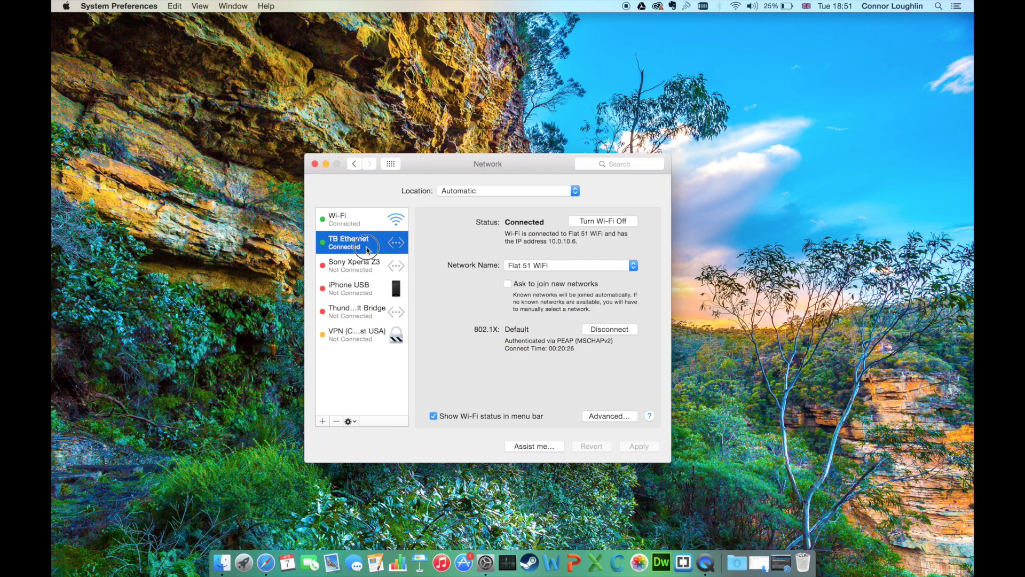
pyautogui.moveTo(547, 315); pyautogui.dragTo(505, 316)
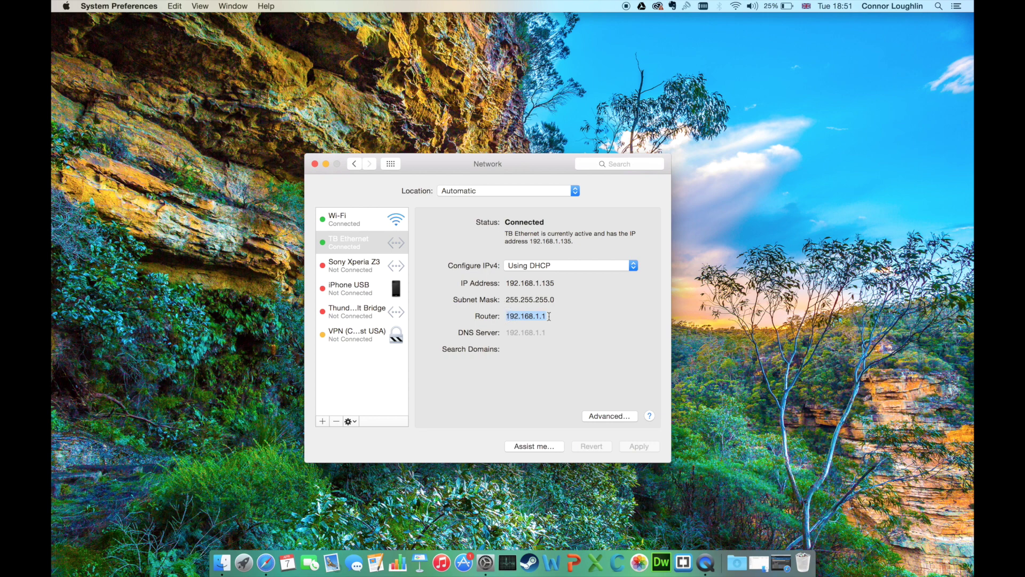
# Step: Load the router at 192.168.1.1 in a new Safari tab
pyautogui.click(272, 563)
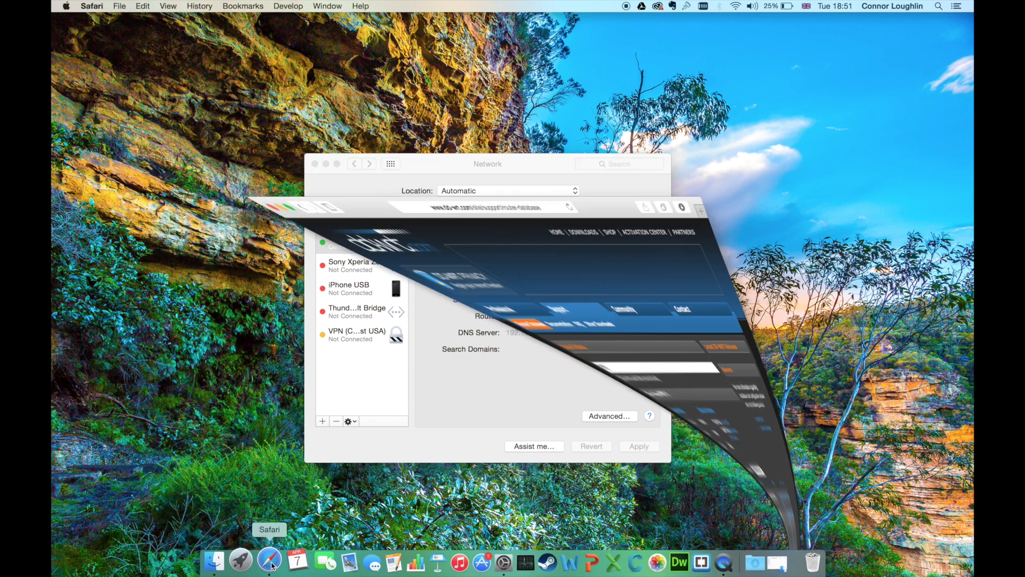
pyautogui.press('super+t')
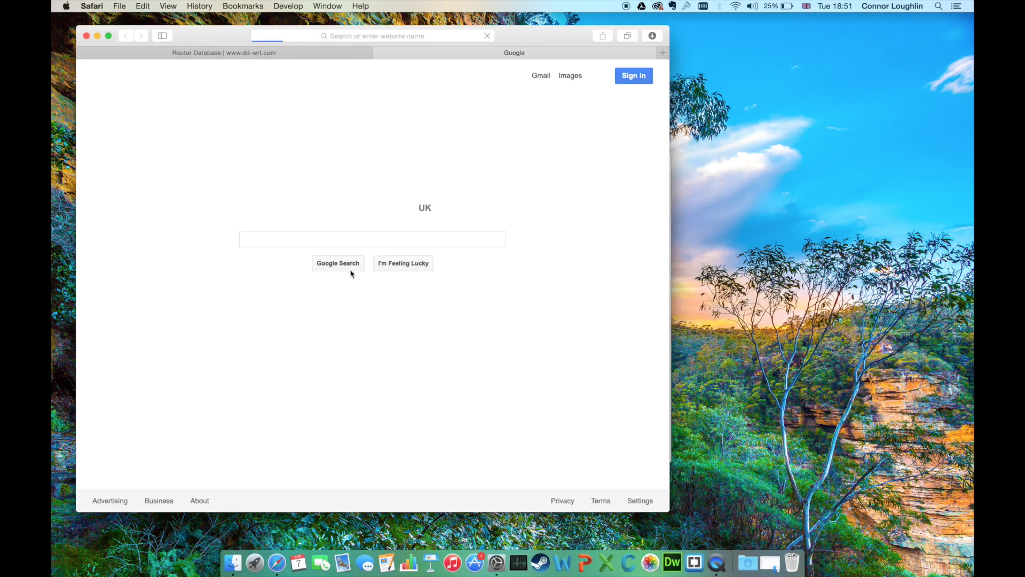
pyautogui.write('192.')
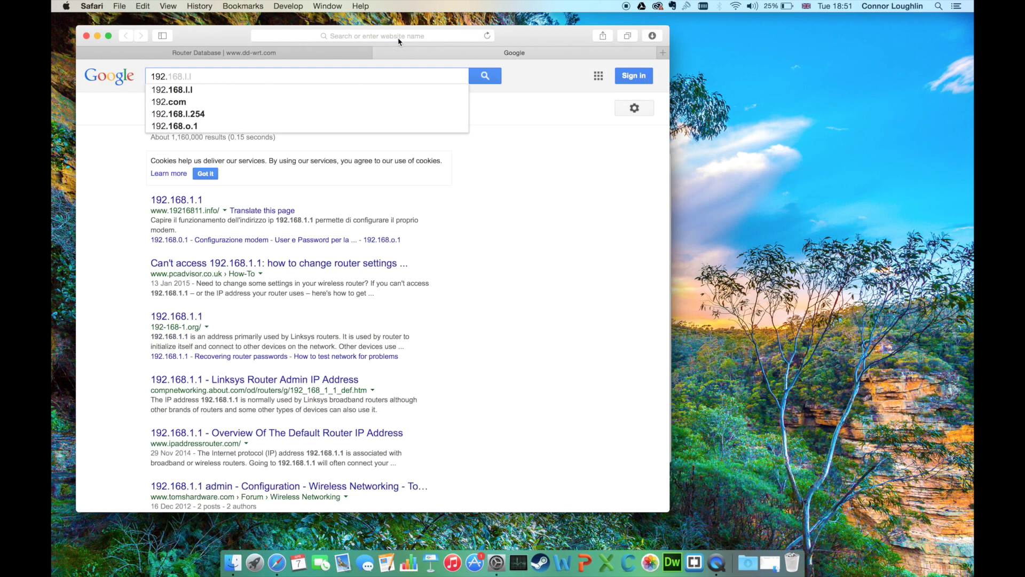
pyautogui.click(398, 37)
pyautogui.write('192.168.')
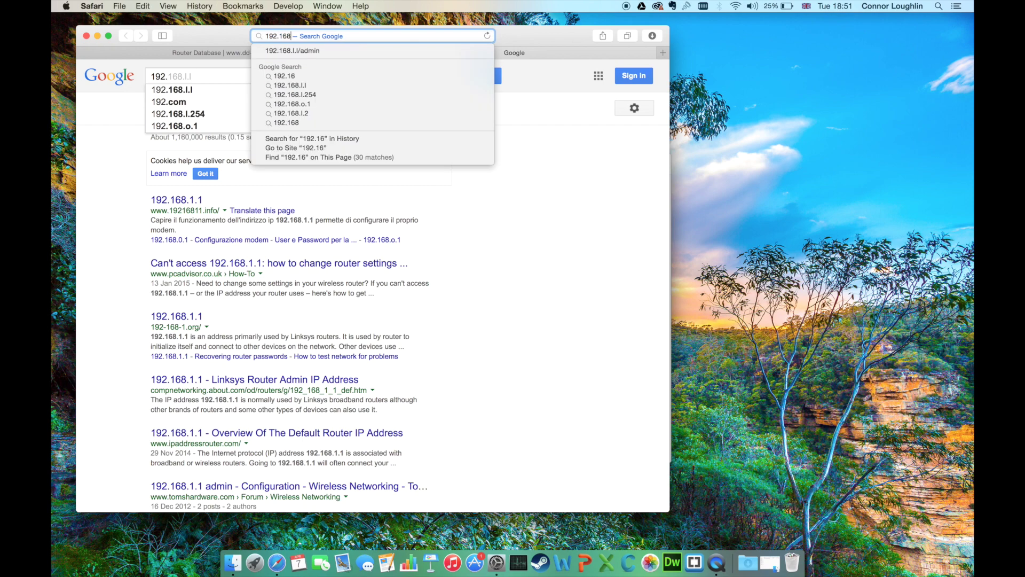
pyautogui.write('1.1')
pyautogui.press('Return')
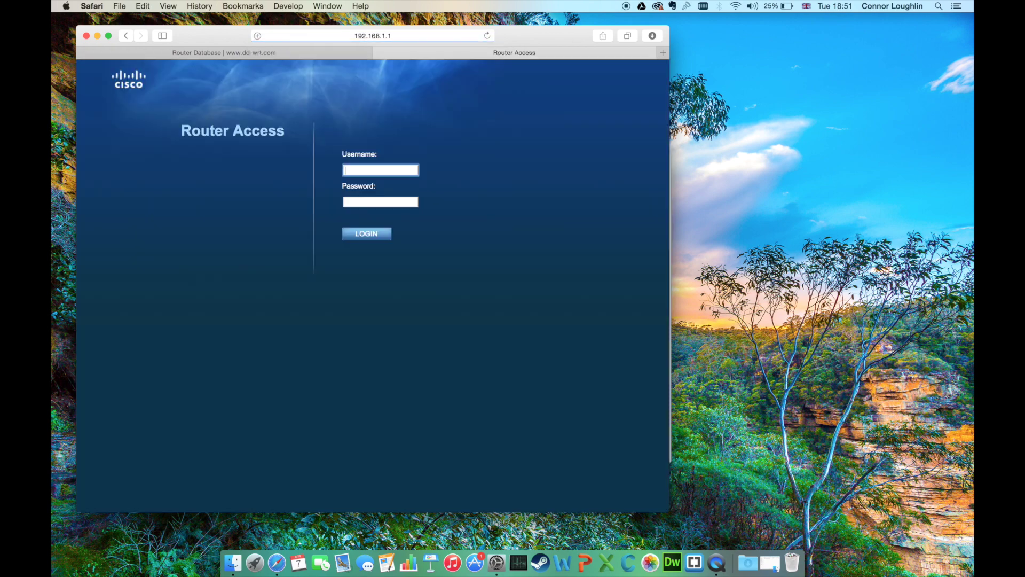
# Step: Log in with the default admin username and password without saving the password
pyautogui.press('Escape')
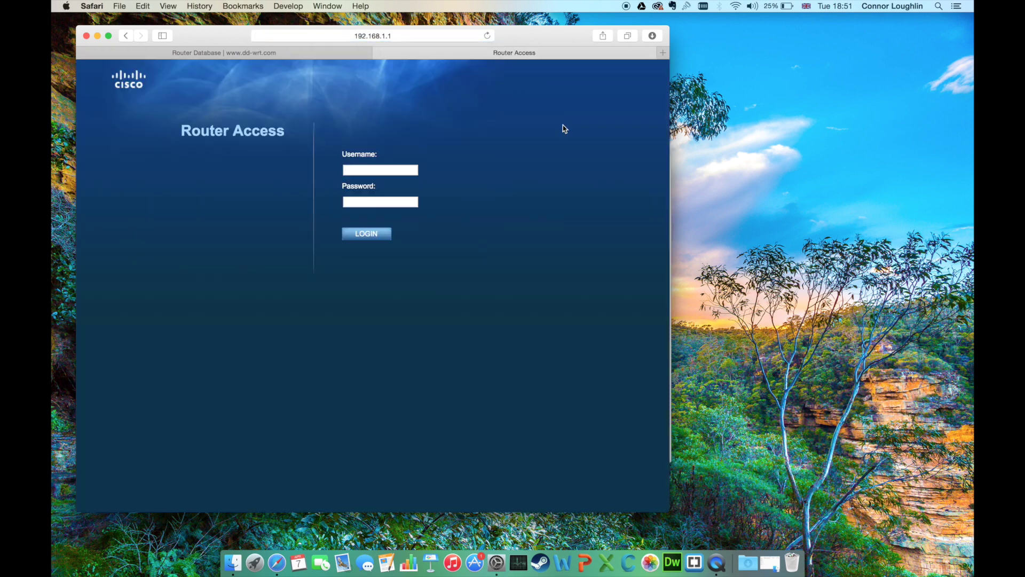
pyautogui.write('admin')
pyautogui.press('Tab')
pyautogui.write('admin')
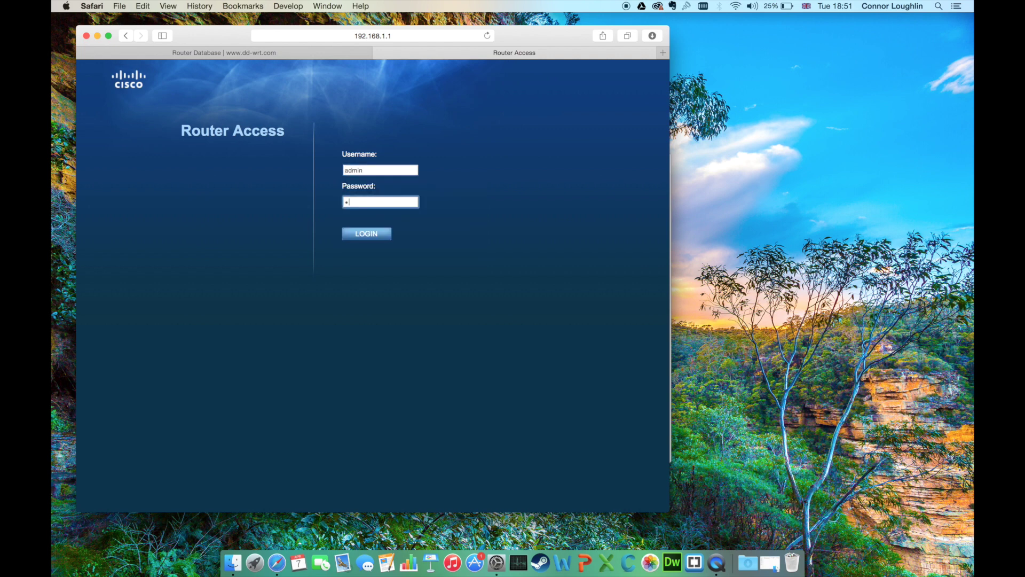
pyautogui.press('Return')
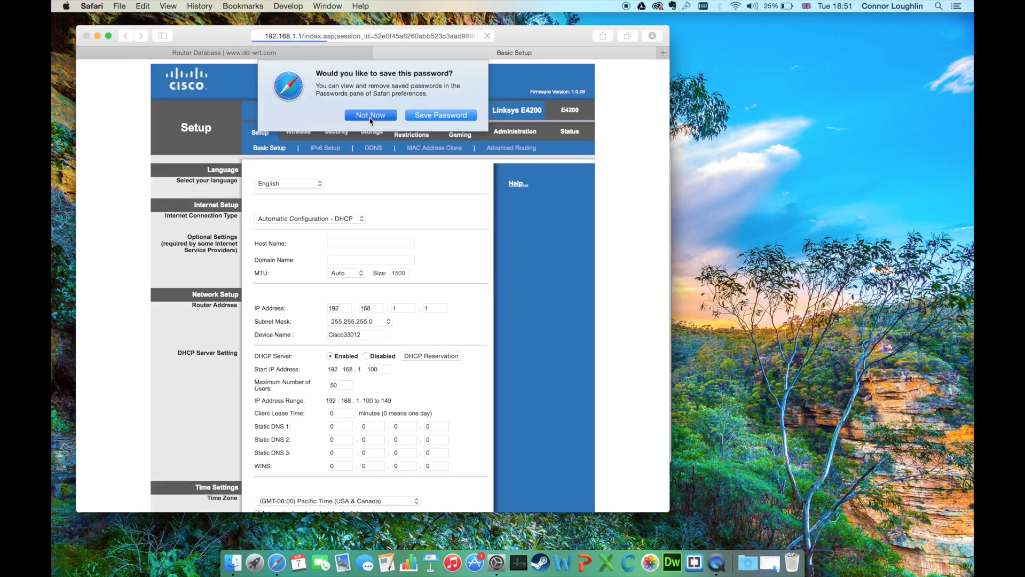
pyautogui.click(370, 116)
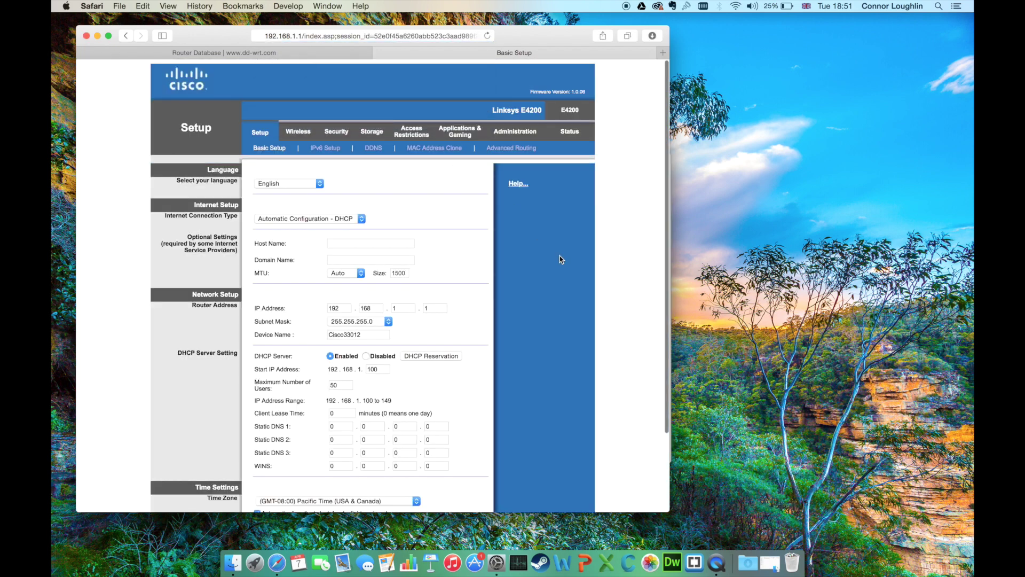
# Step: On Administration > Firmware Upgrade, choose dd-wrt.v24-21061_NEWD-2_K2.6_mini-e4200.bin from the home folder and start flashing
pyautogui.click(533, 134)
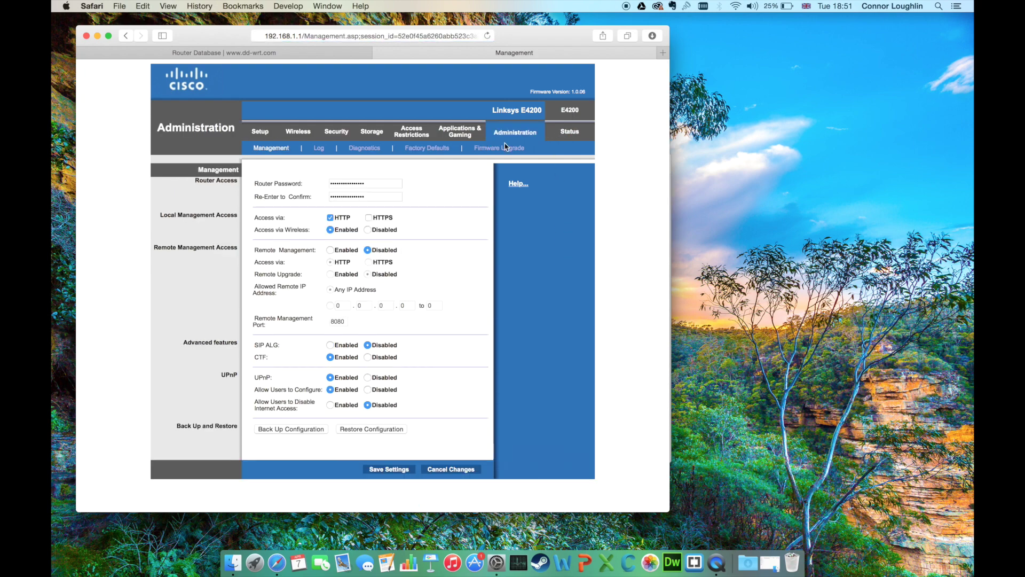
pyautogui.click(505, 147)
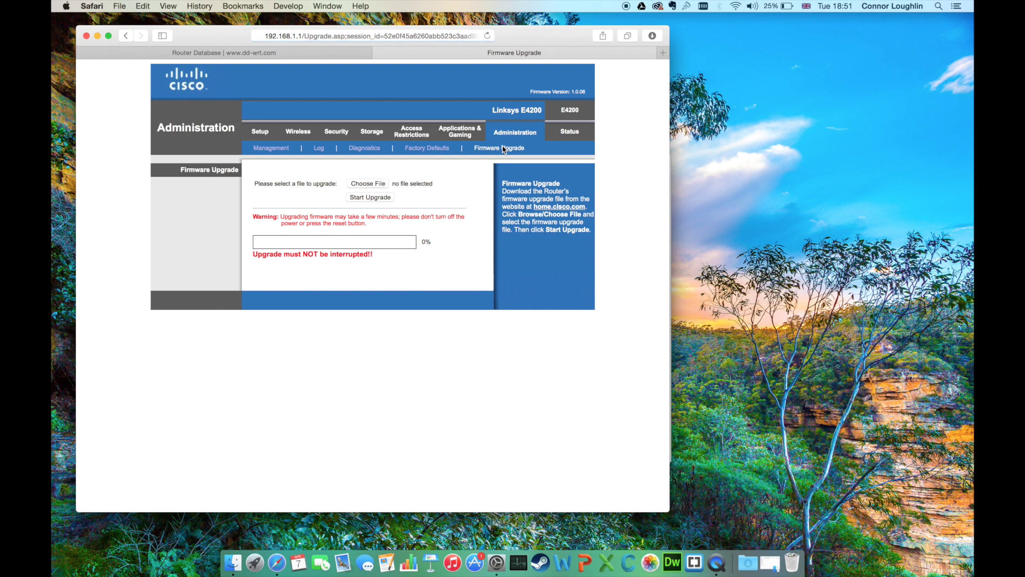
pyautogui.click(382, 187)
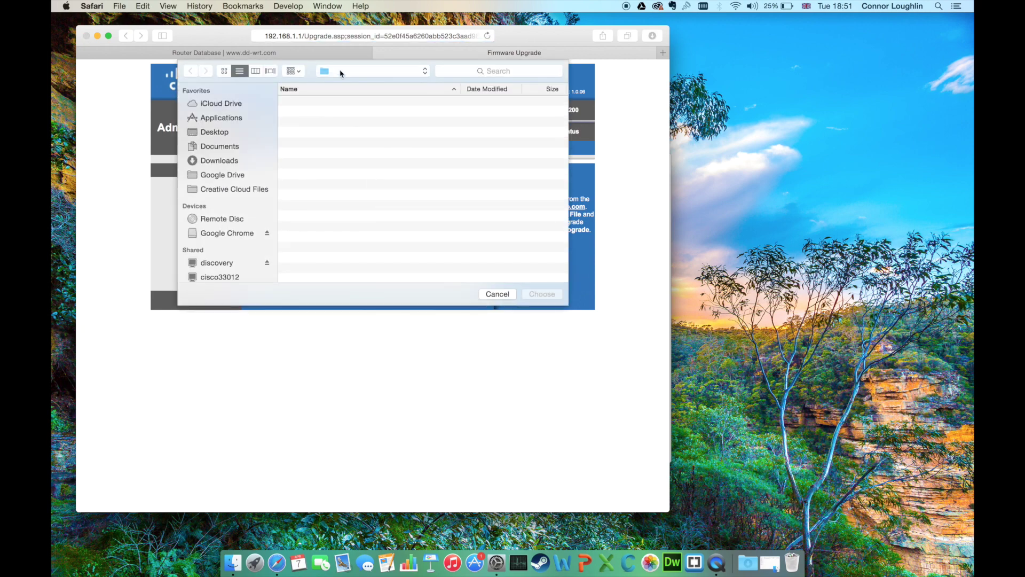
pyautogui.click(340, 72)
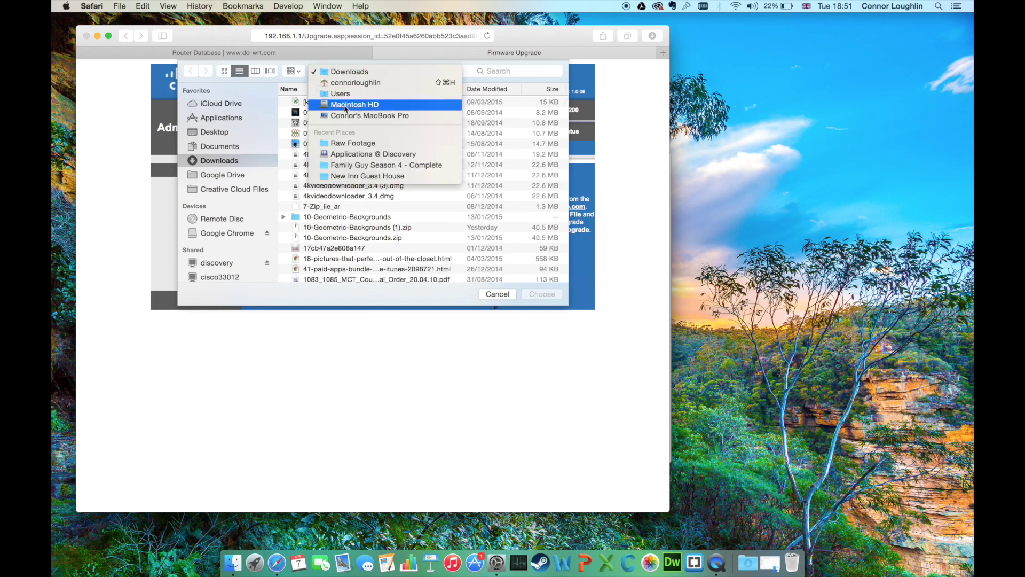
pyautogui.click(345, 82)
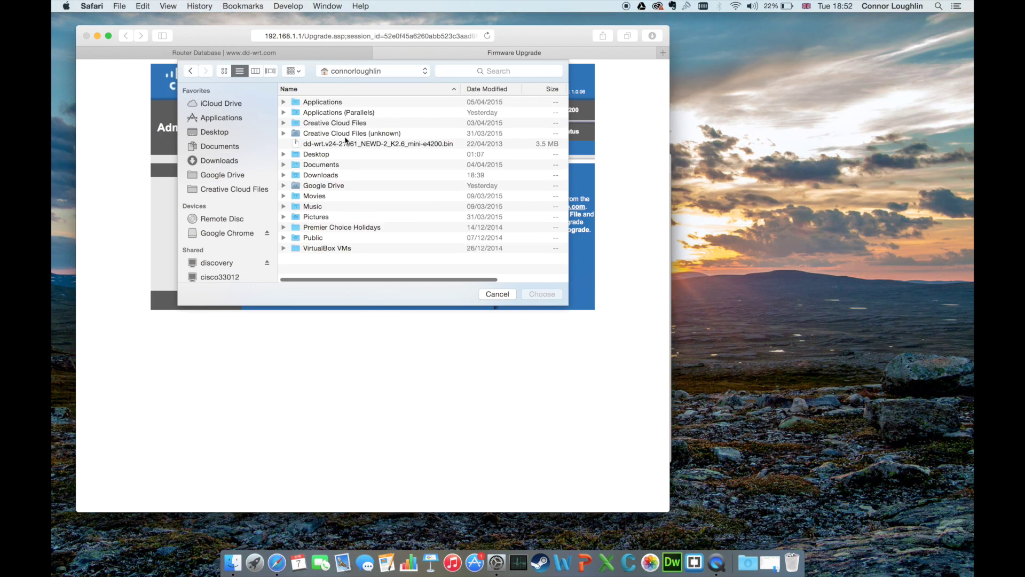
pyautogui.click(356, 145)
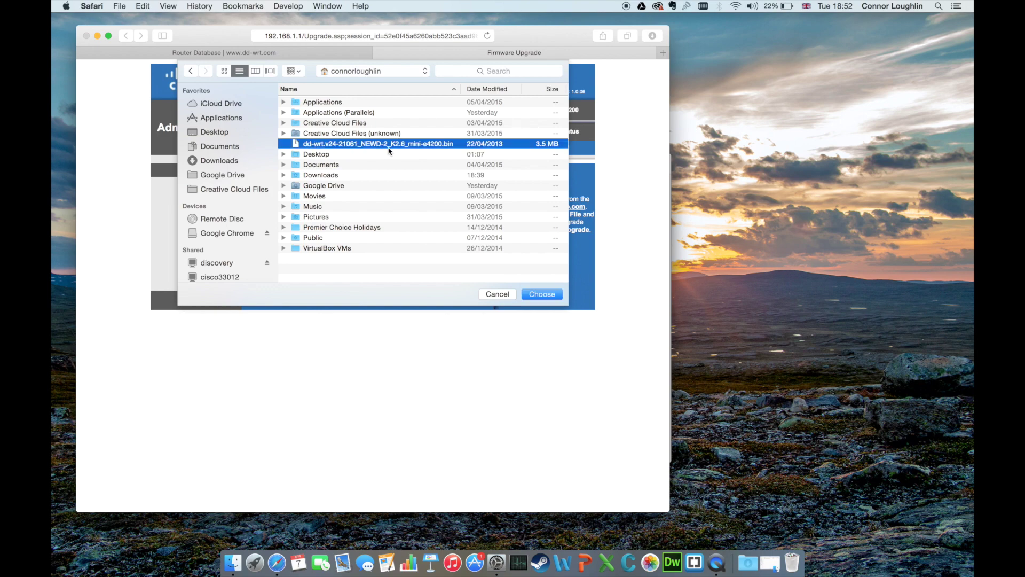
pyautogui.doubleClick(388, 147)
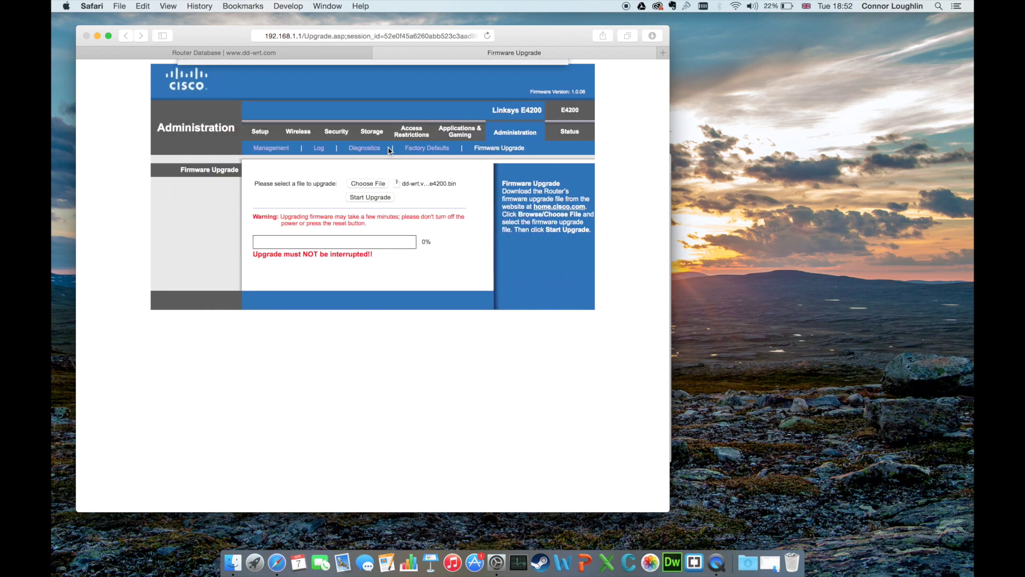
pyautogui.click(381, 198)
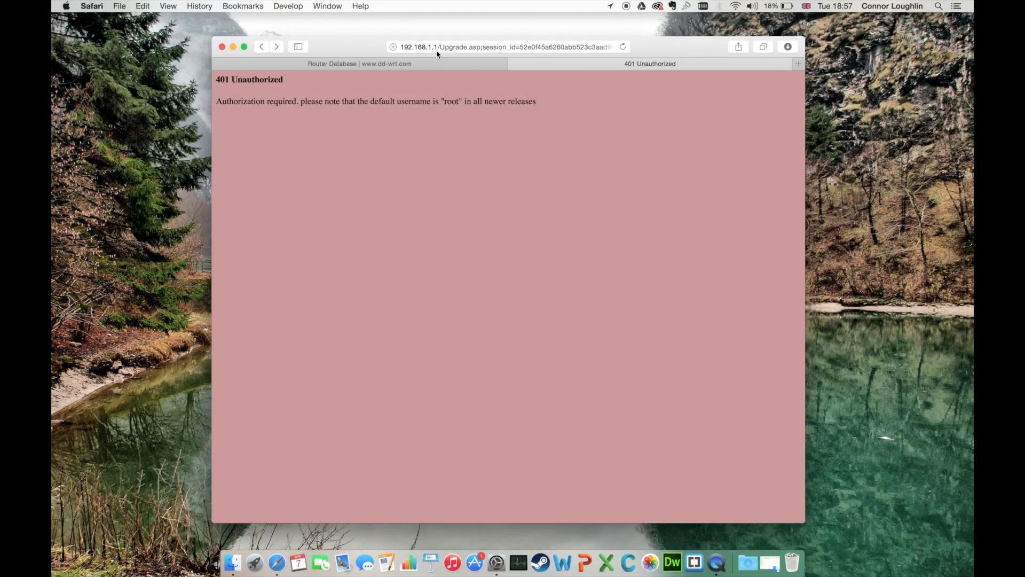
# Step: Replace the 401 Unauthorized page's address with 192.168.1.1 to reach the DD-WRT control panel
pyautogui.click(439, 48)
pyautogui.moveTo(439, 48); pyautogui.dragTo(759, 49)
pyautogui.write('192.168.1.1')
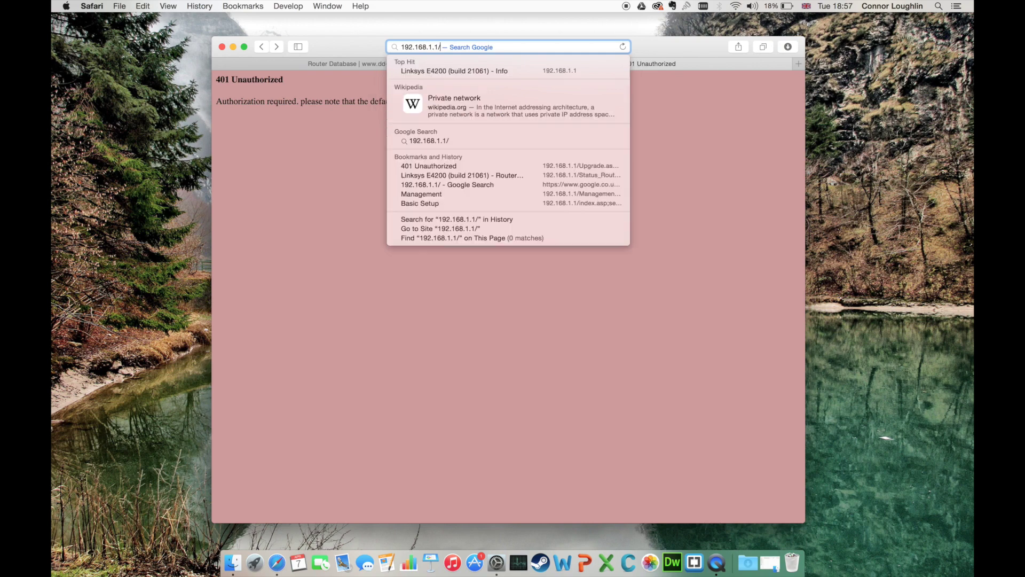
pyautogui.press('Return')
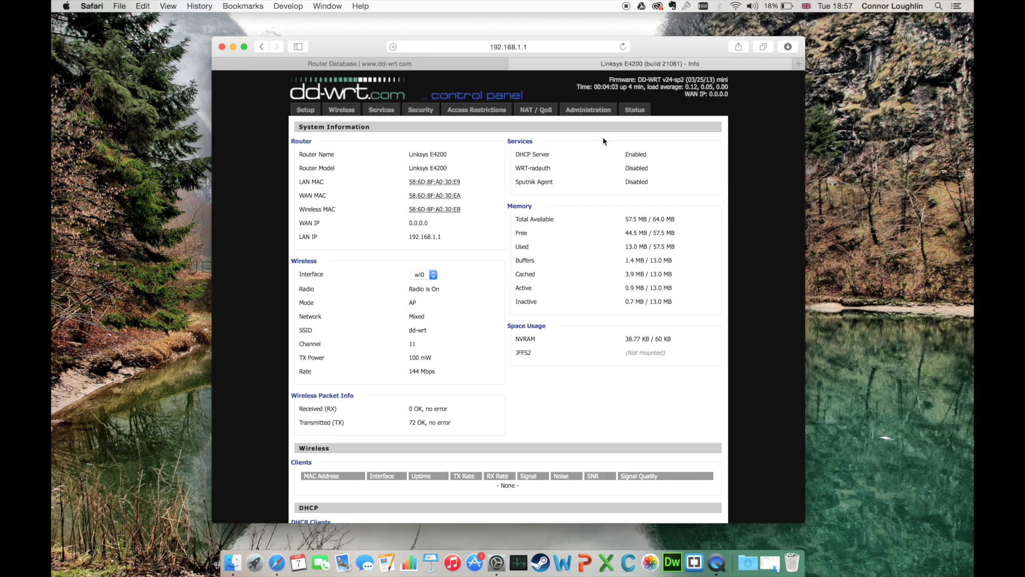
# Step: Set Restore Factory Defaults to Yes under Administration > Factory Defaults, apply, and confirm the erase warning
pyautogui.click(606, 111)
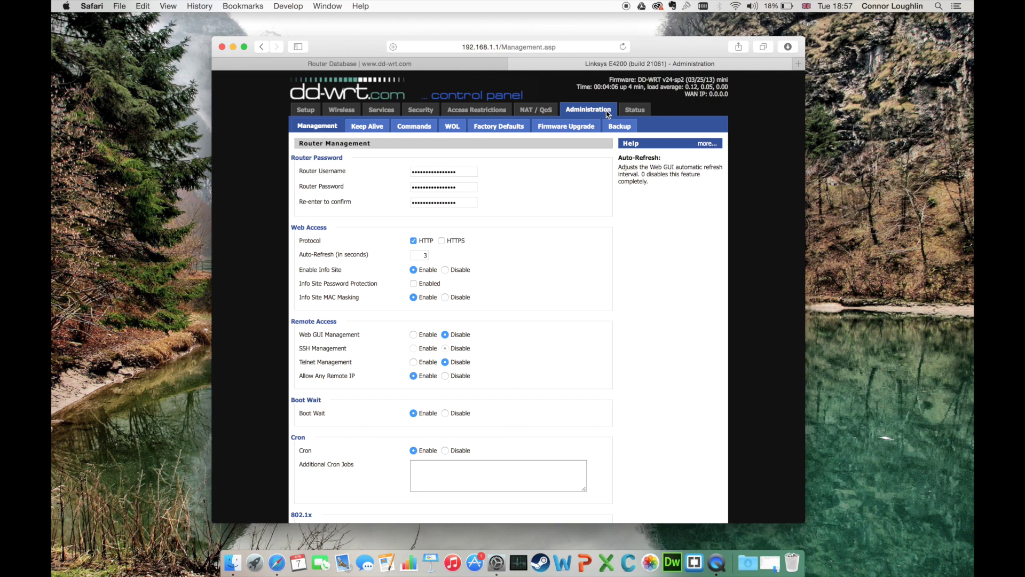
pyautogui.click(506, 128)
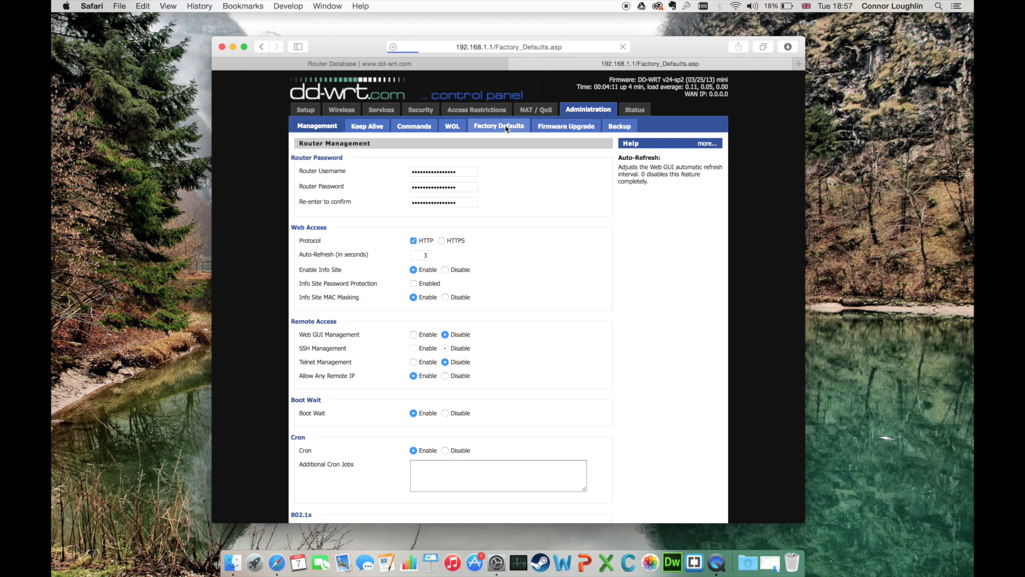
pyautogui.click(414, 171)
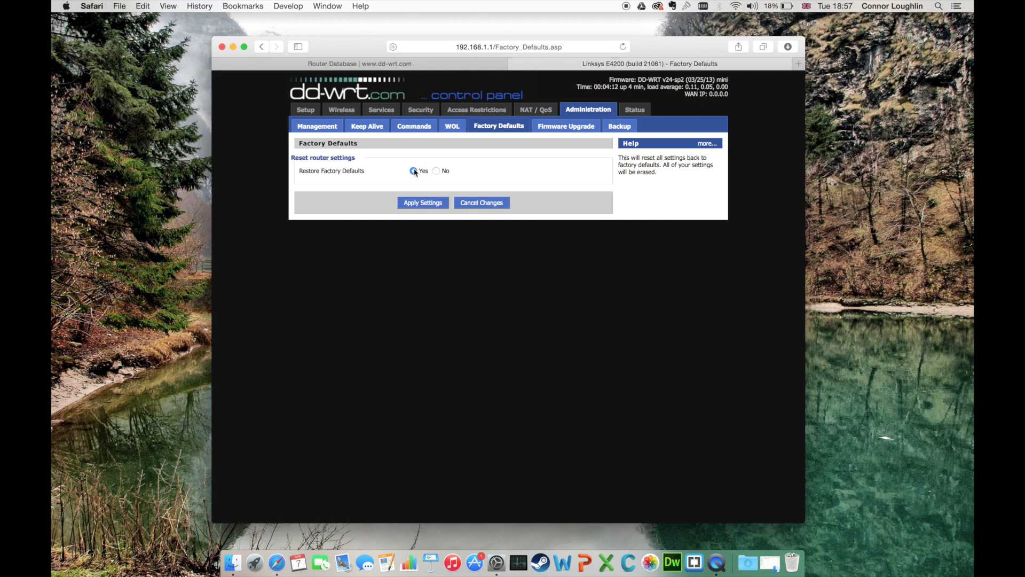
pyautogui.click(425, 202)
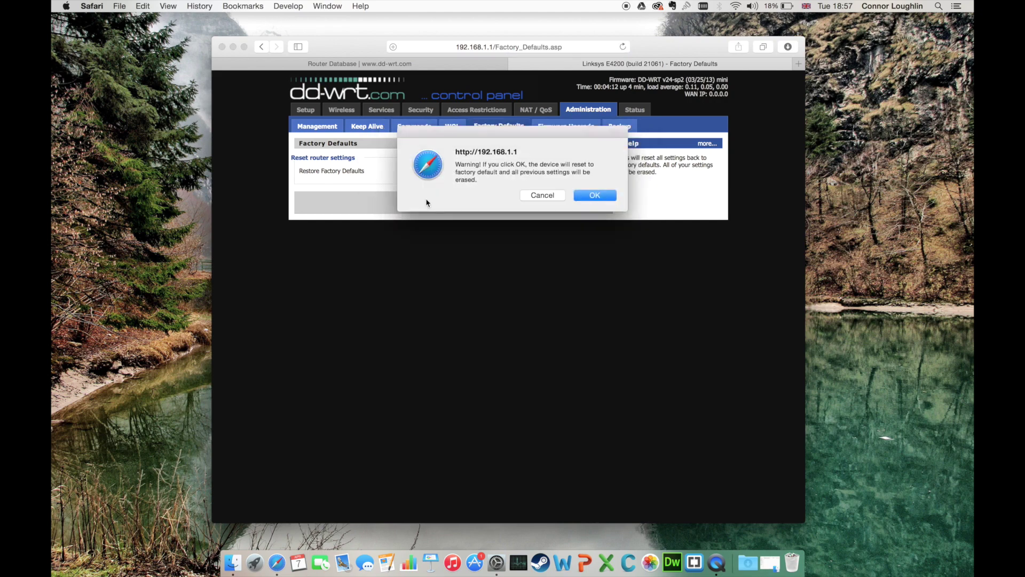
pyautogui.click(592, 195)
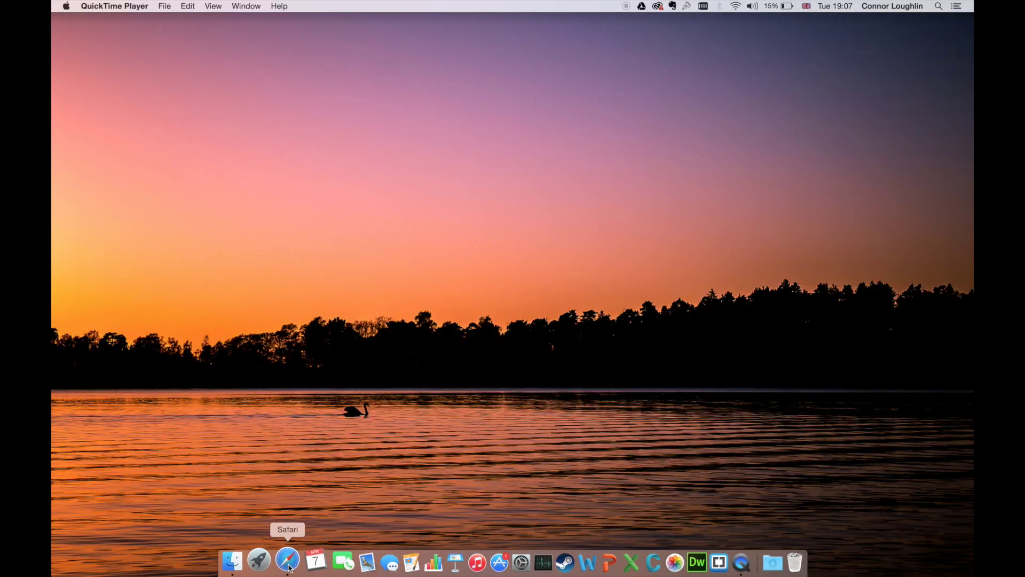
# Step: Bring Safari back to the front after the factory reset completes
pyautogui.click(288, 563)
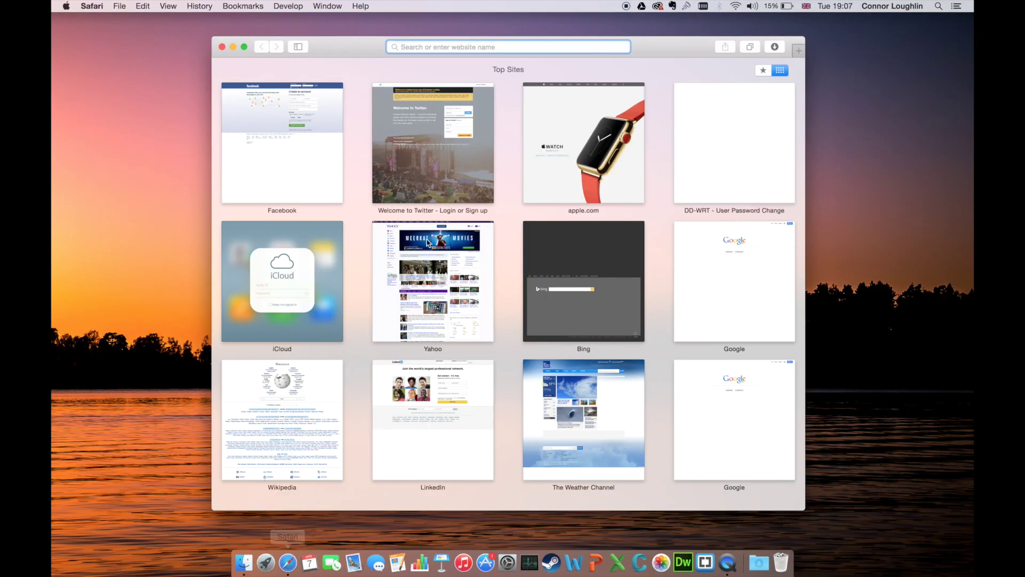
# Step: At 192.168.1.1, set a new router username and password, and decline saving it in Safari
pyautogui.write('192.168.1.1')
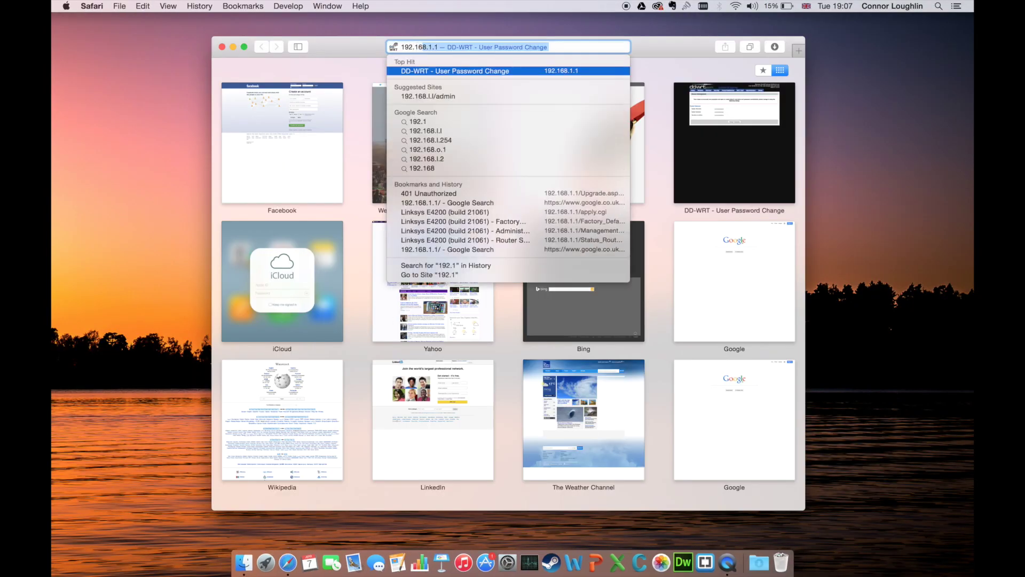
pyautogui.press('Return')
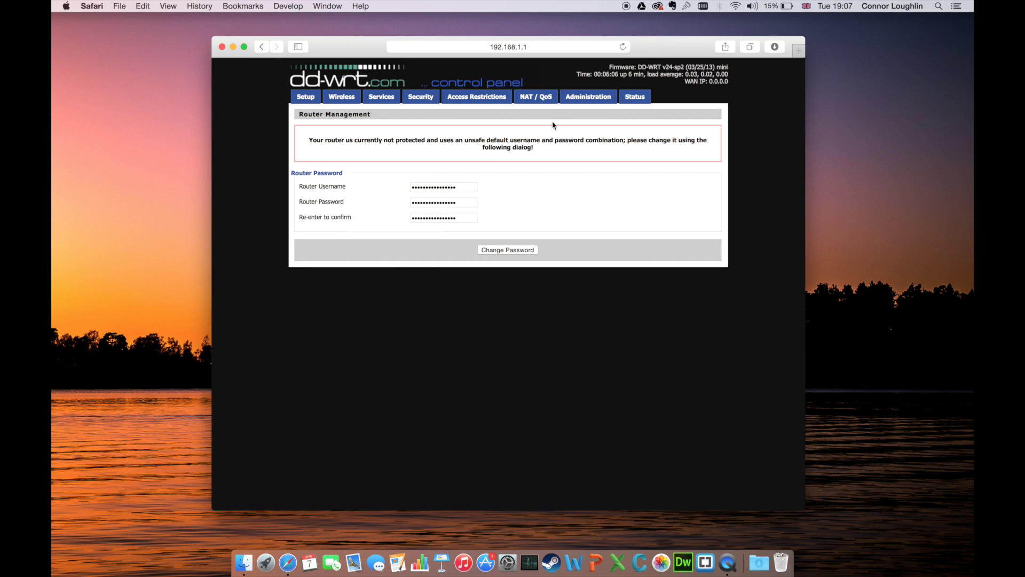
pyautogui.doubleClick(468, 183)
pyautogui.write('connor')
pyautogui.press('Tab')
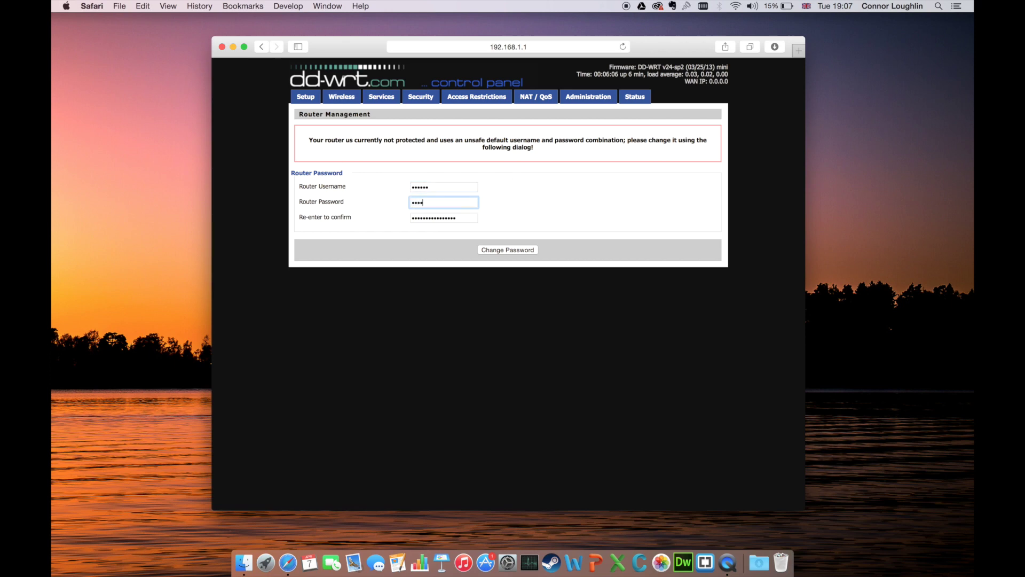
pyautogui.write('•')
pyautogui.press('Tab')
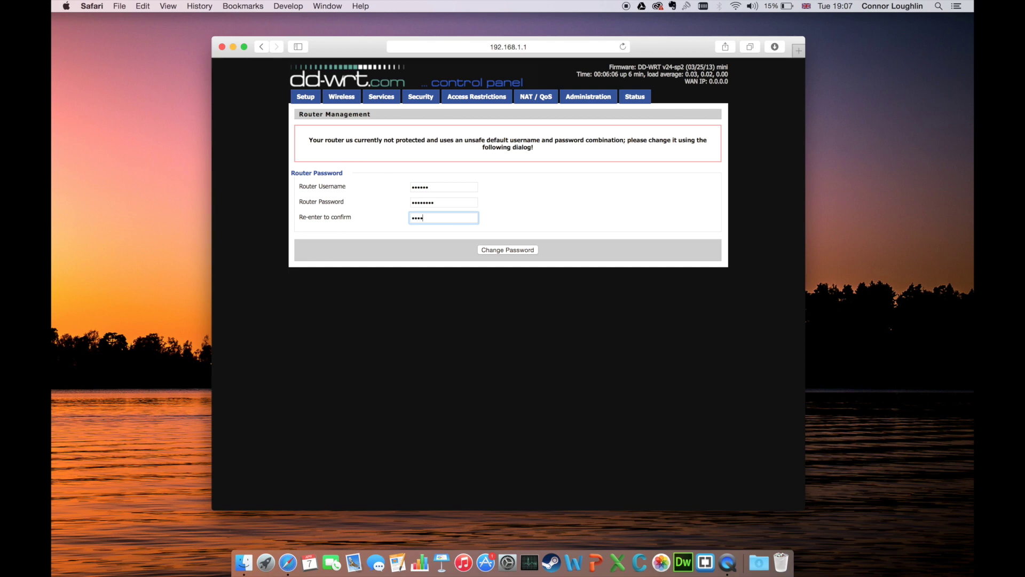
pyautogui.click(494, 249)
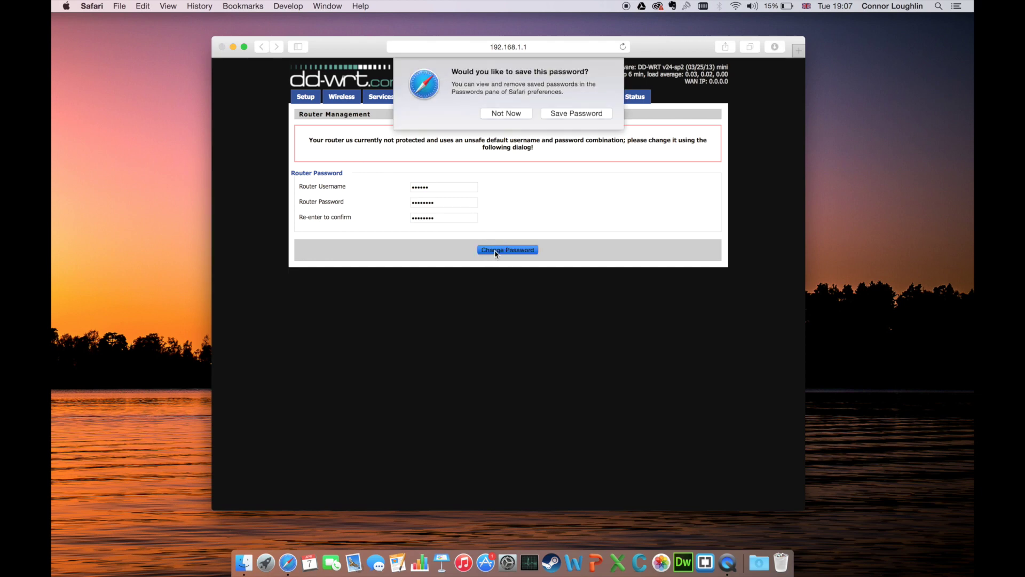
pyautogui.click(506, 114)
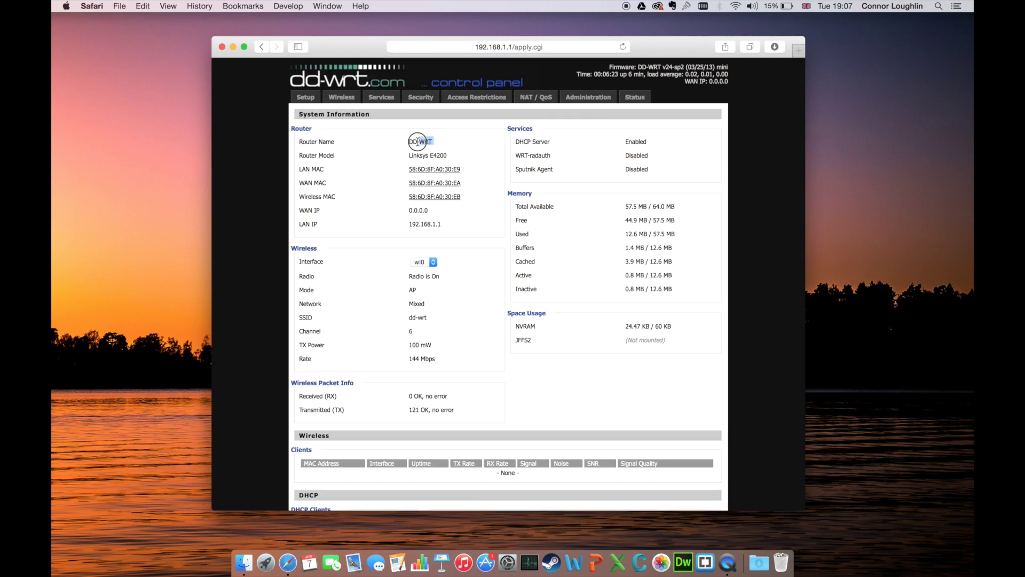
# Step: Log in with the new admin credentials, retrying after the rejection, then view the Setup VLANs page
pyautogui.click(336, 96)
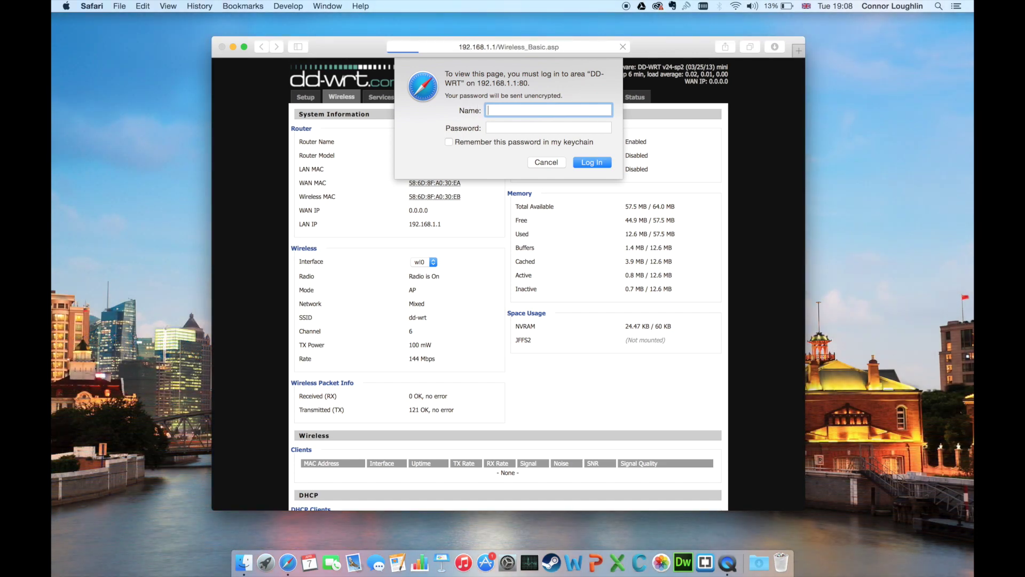
pyautogui.write('Connor')
pyautogui.press('Tab')
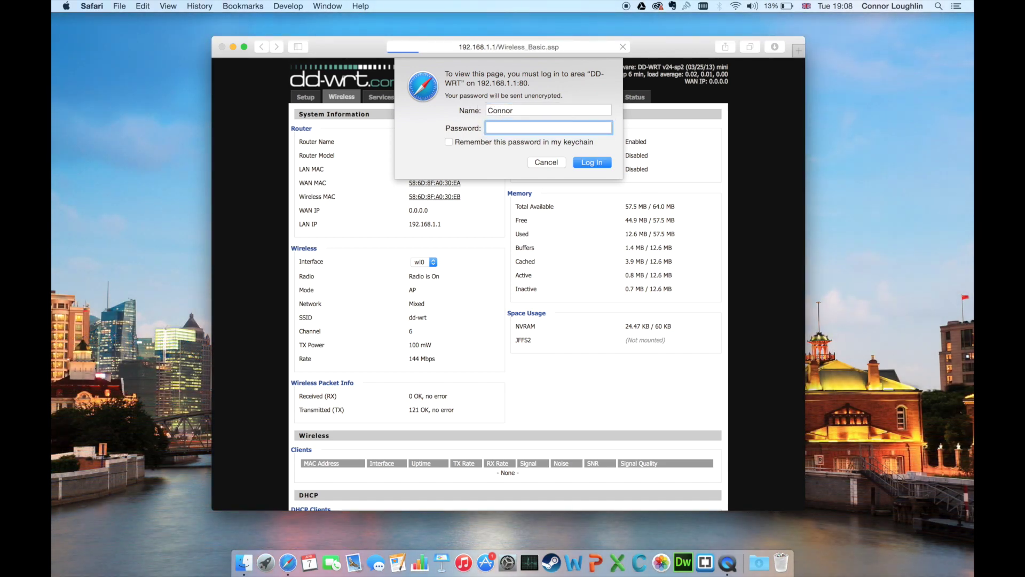
pyautogui.press('Return')
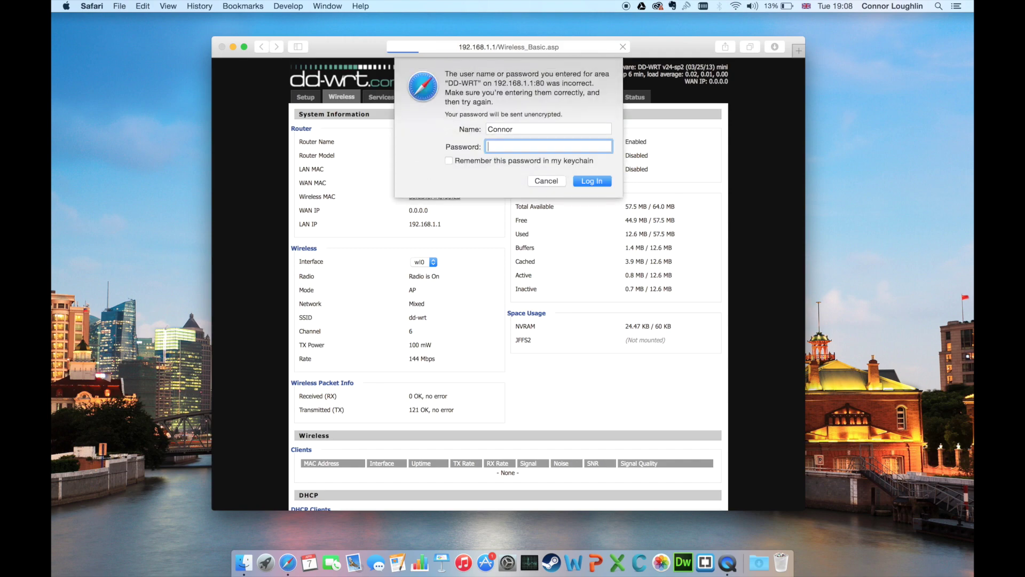
pyautogui.press('Return')
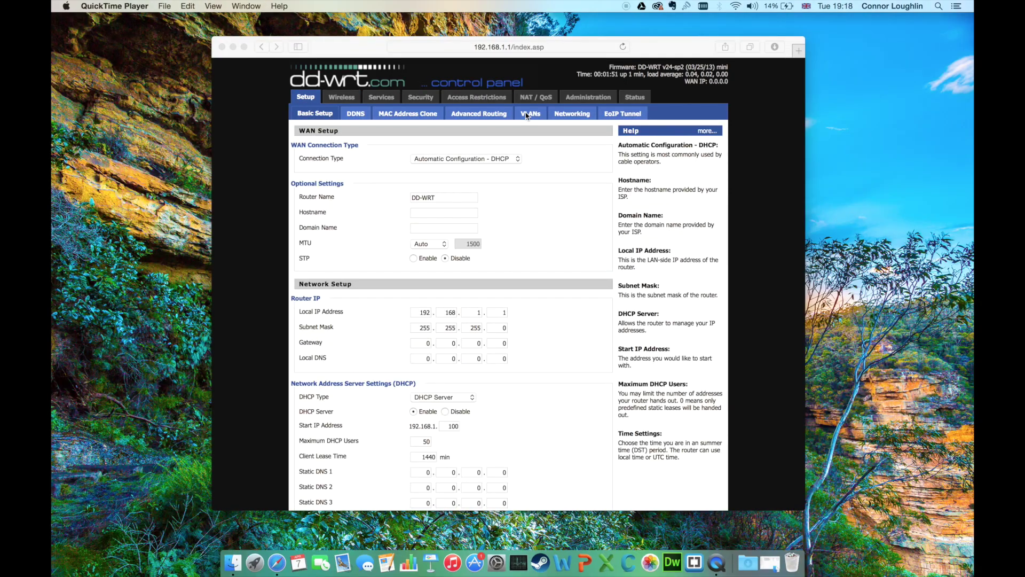
pyautogui.click(529, 115)
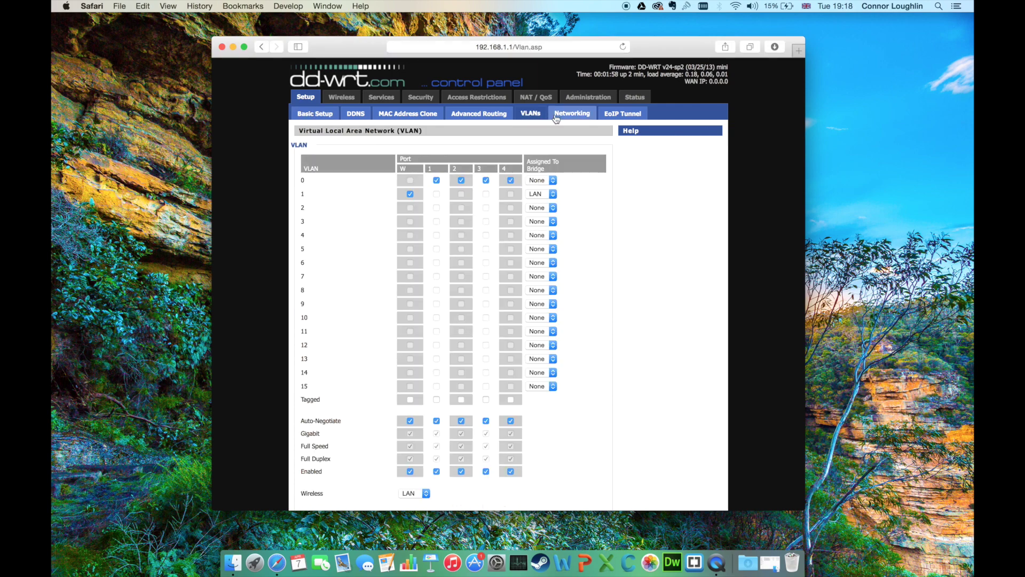
# Step: View the Networking page, then add two virtual interfaces to wl0 in Wireless Basic Settings
pyautogui.click(555, 115)
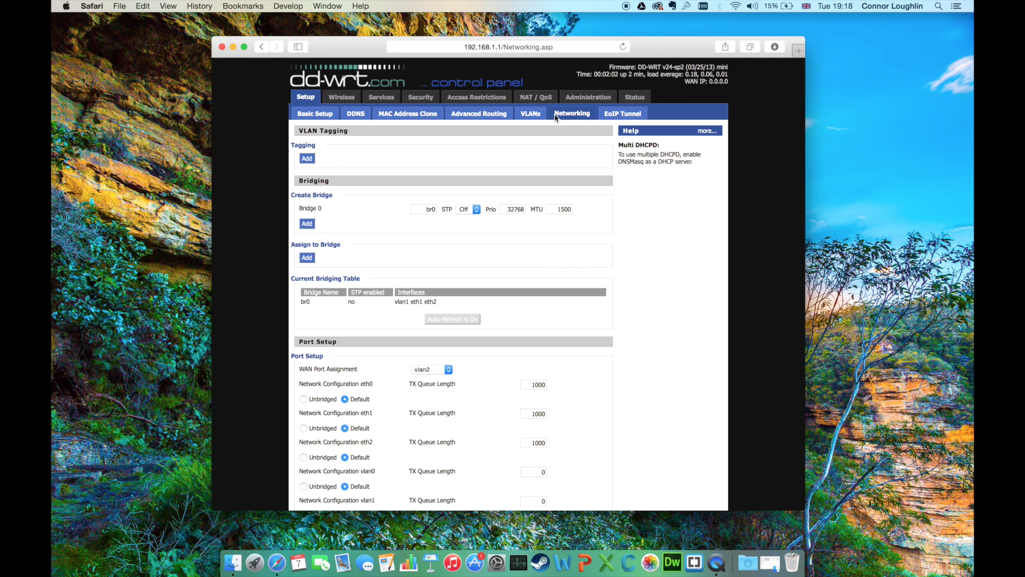
pyautogui.click(342, 98)
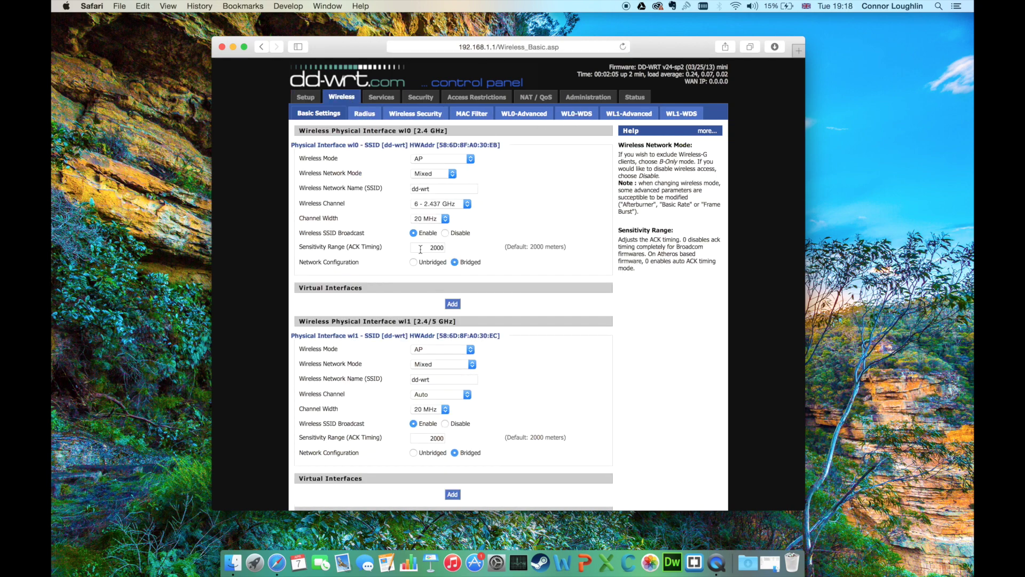
pyautogui.click(451, 304)
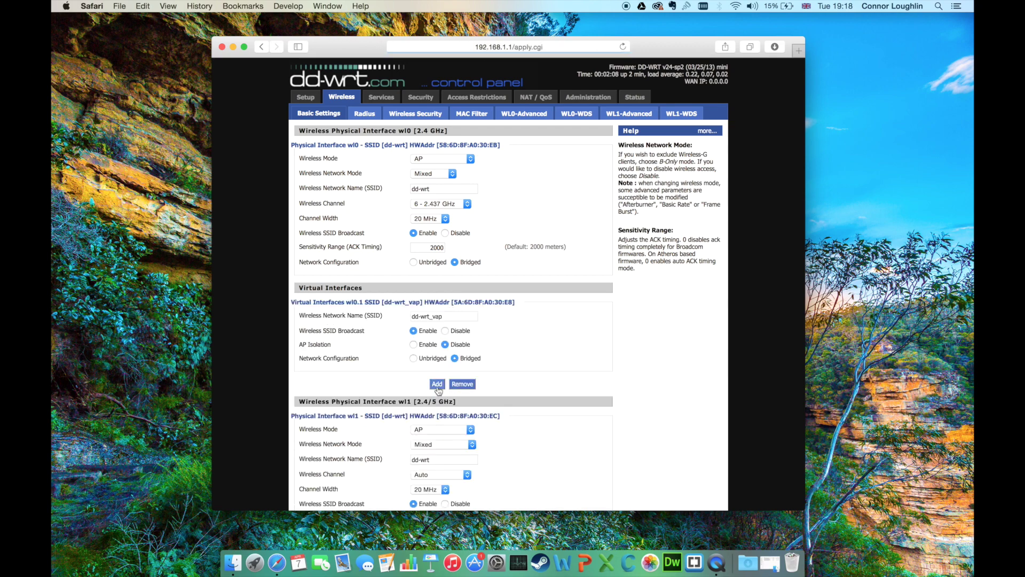
pyautogui.click(437, 384)
# Step: Set the wl1 radio to channel 4 with 20 MHz width and open Wireless Security
pyautogui.scroll(-4, 438, 393)
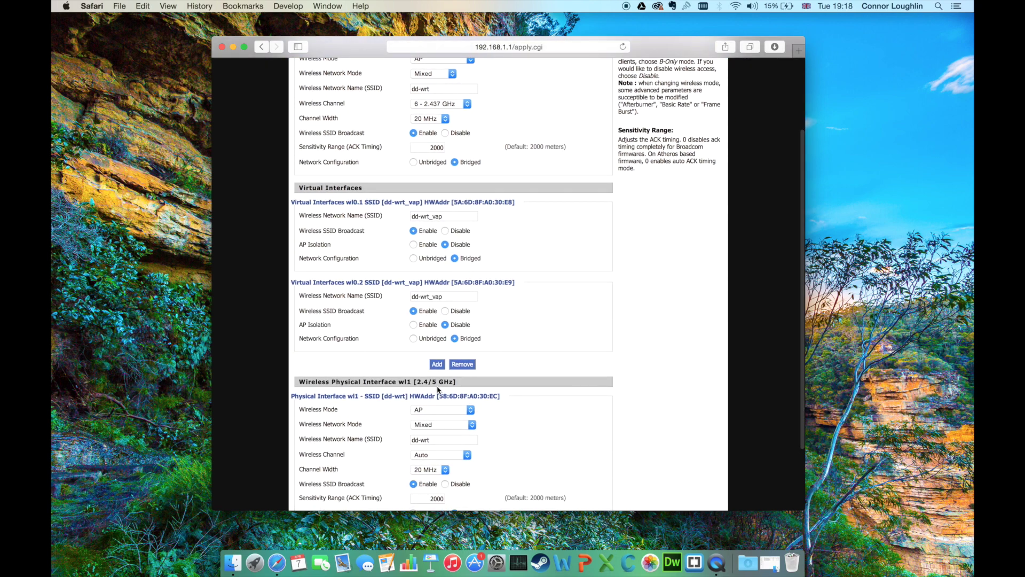
pyautogui.click(431, 455)
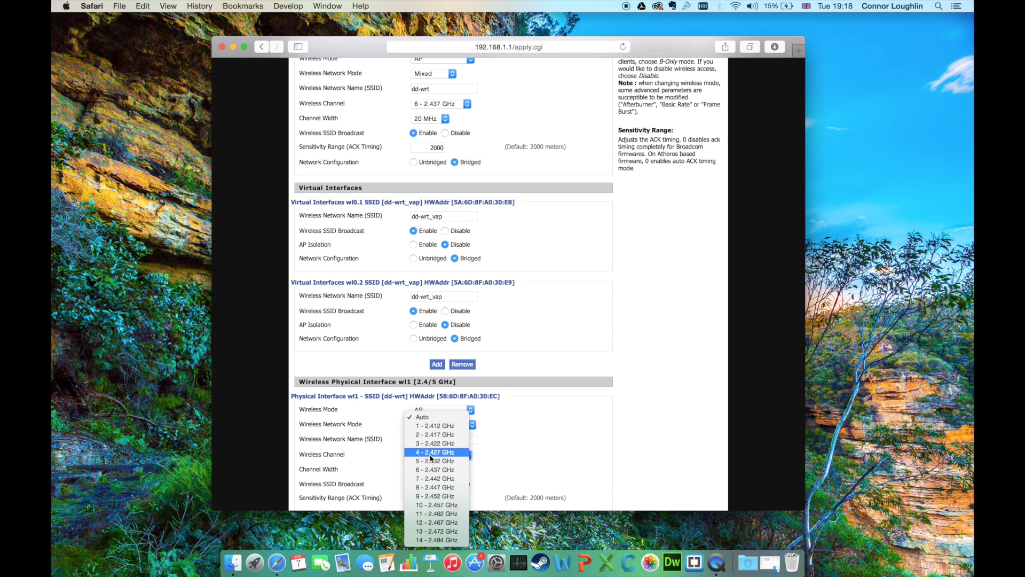
pyautogui.click(467, 454)
pyautogui.click(438, 471)
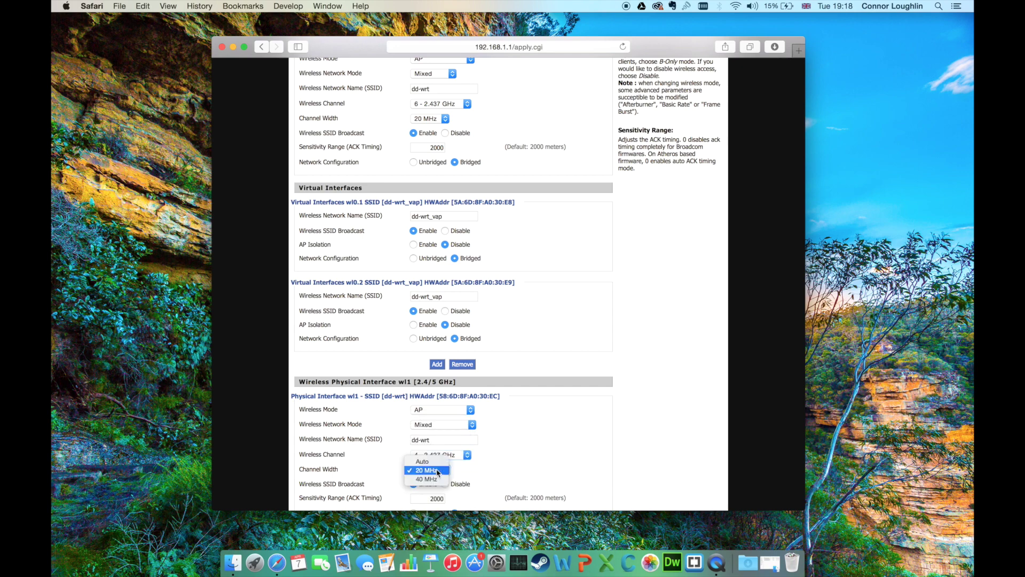
pyautogui.click(505, 480)
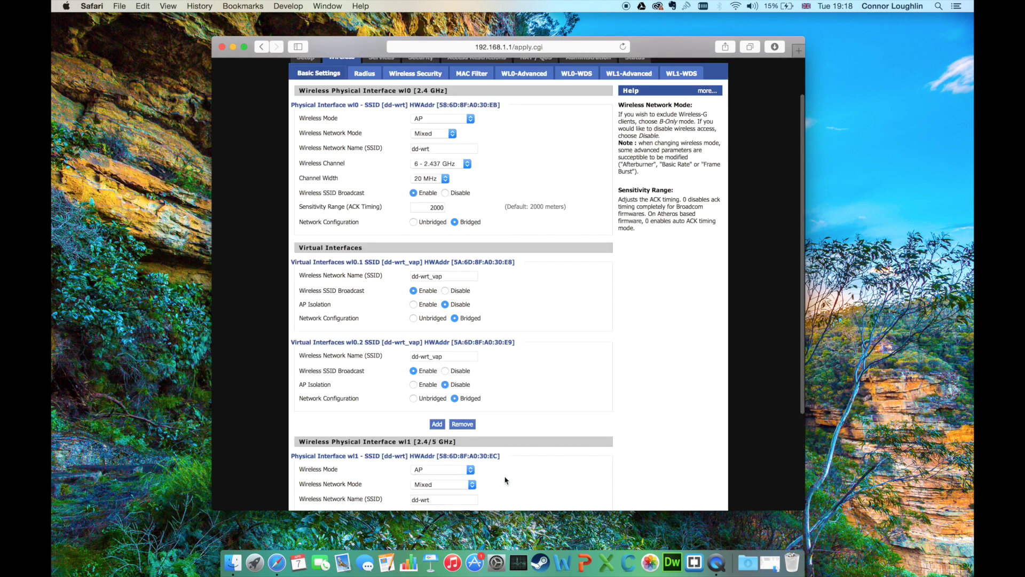
pyautogui.click(409, 115)
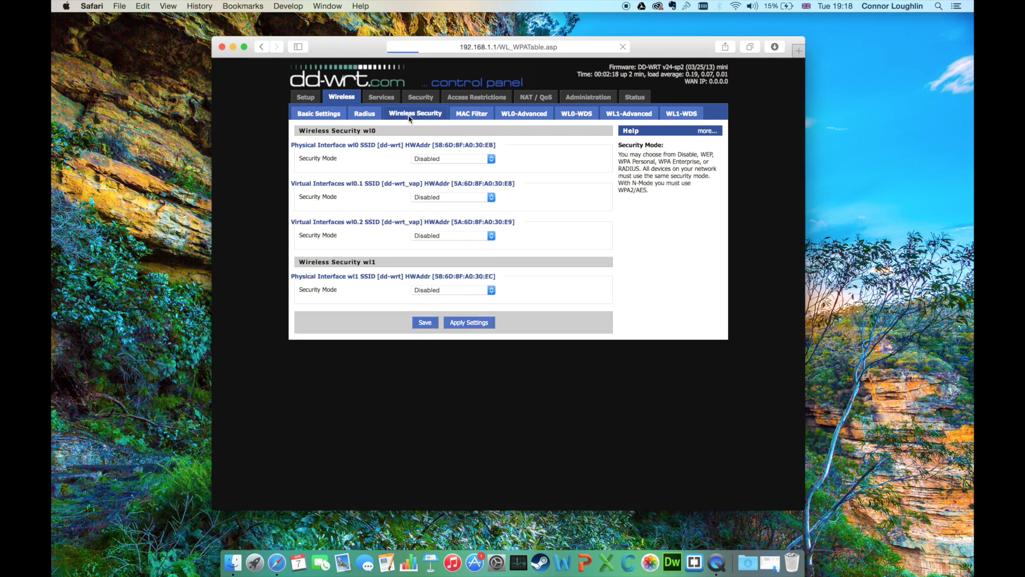
# Step: Set the wl0 Security Mode to WPA2 Enterprise to show its RADIUS server fields
pyautogui.click(435, 159)
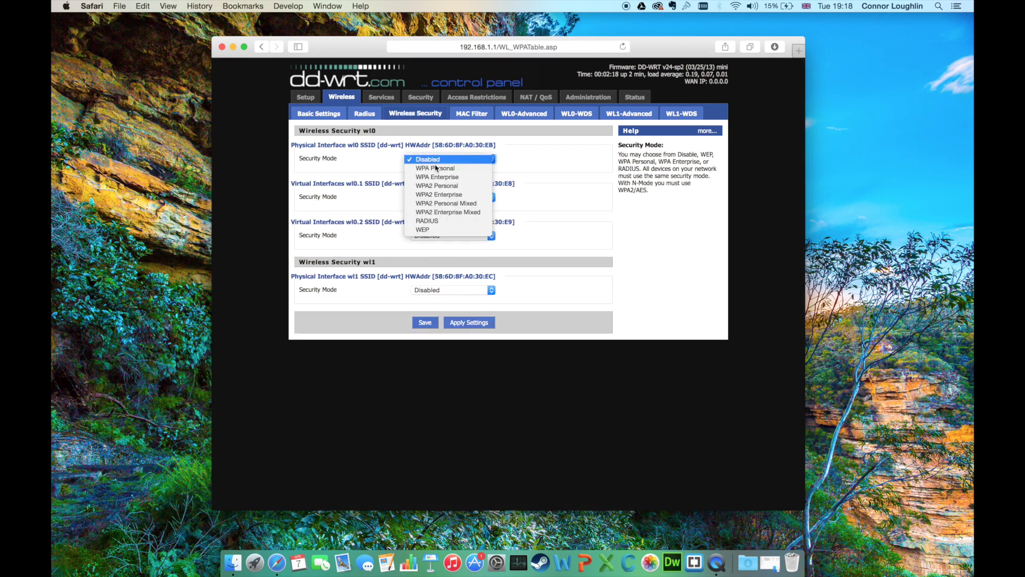
pyautogui.click(444, 195)
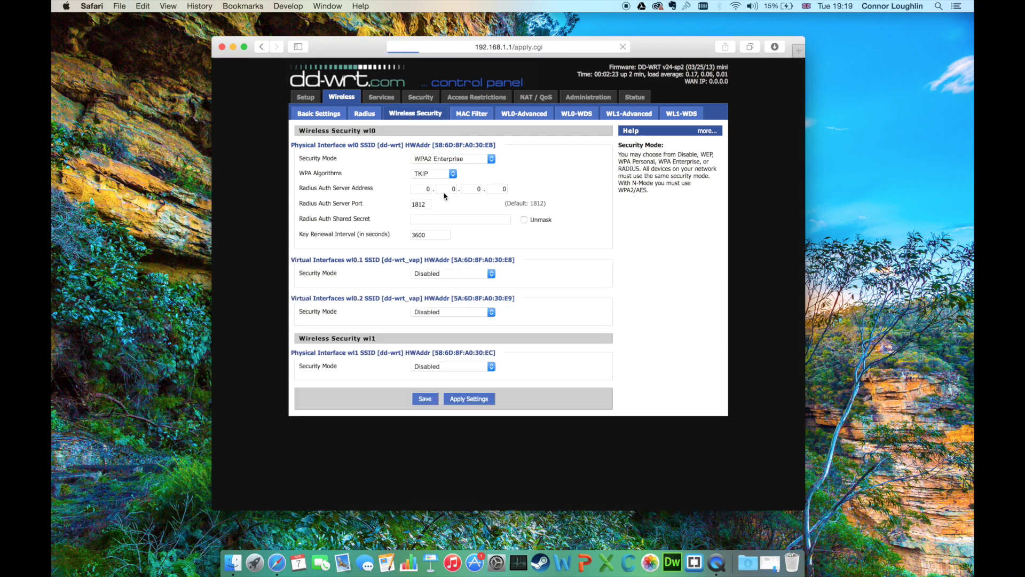